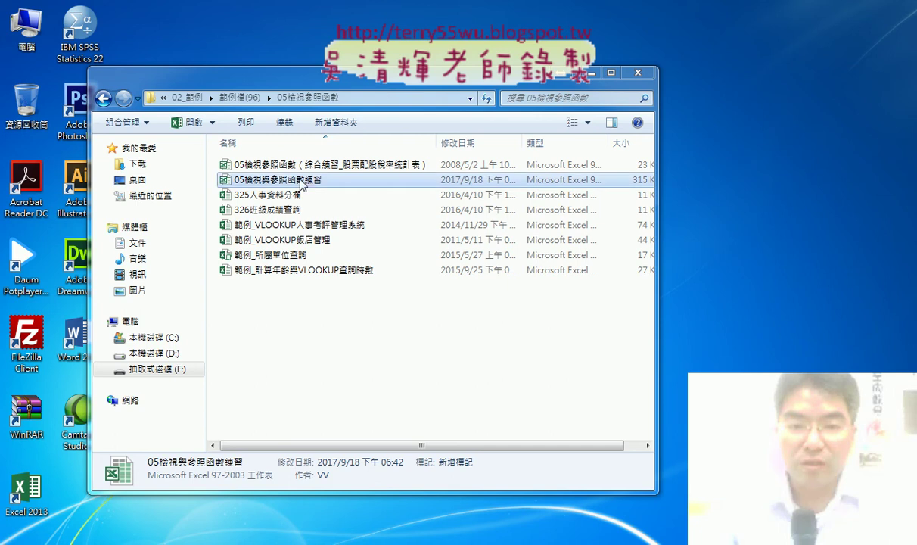
Step: Open the 325人事資料分欄 file, then switch to its Google Docs notes
click(305, 196)
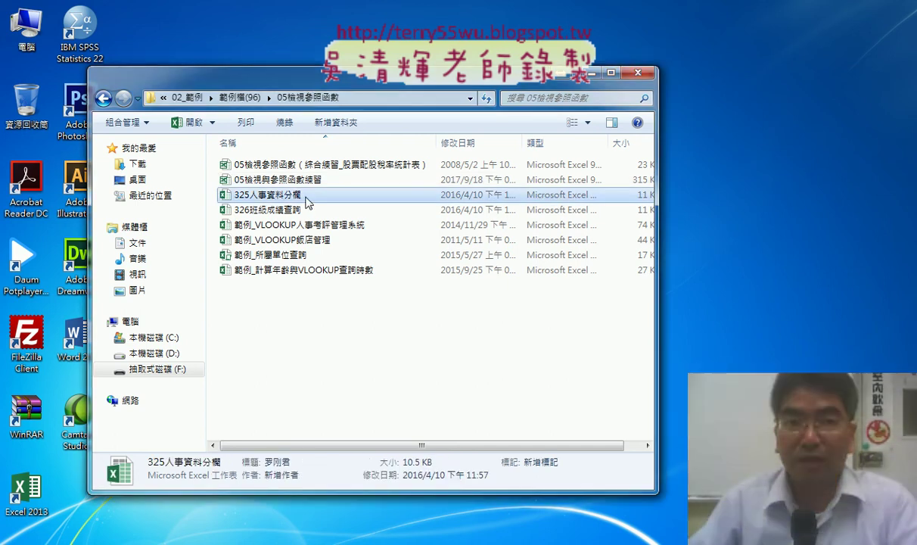
double_click(306, 197)
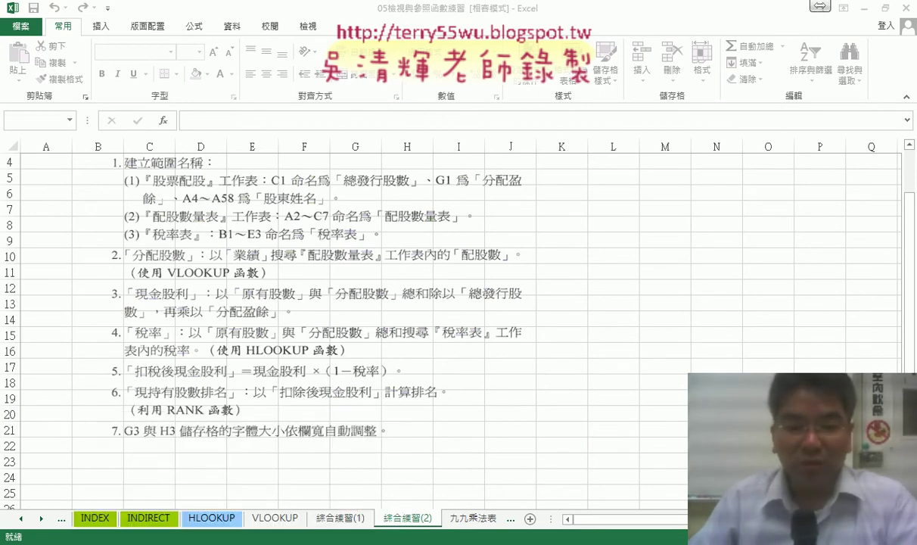
key(alt+Tab)
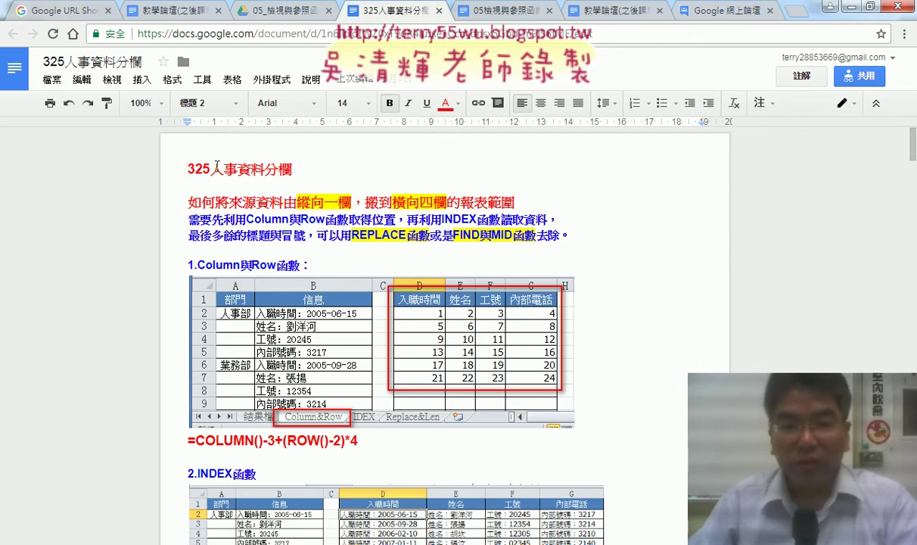
Step: Enlarge the 2.INDEX函數 screenshot to span nearly the full page width
drag(212, 168, 282, 169)
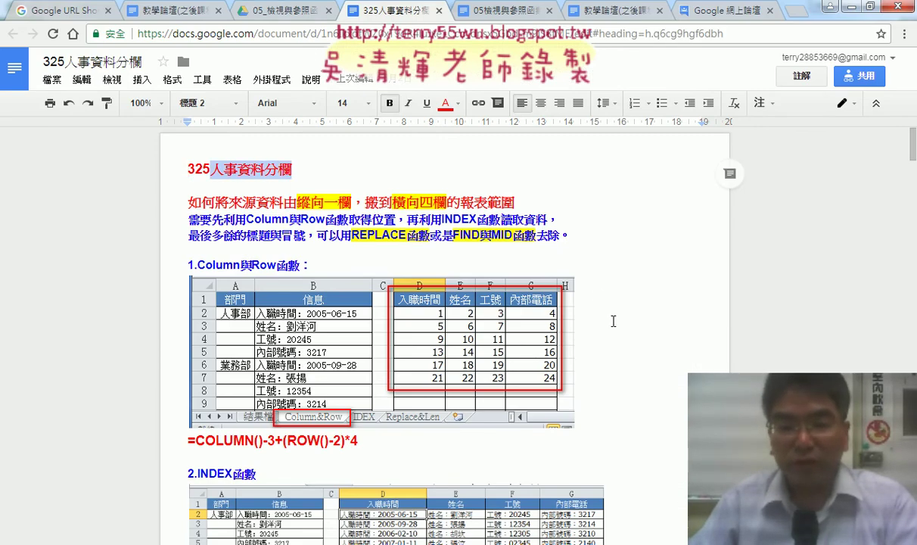
scroll(612, 320, down, 3)
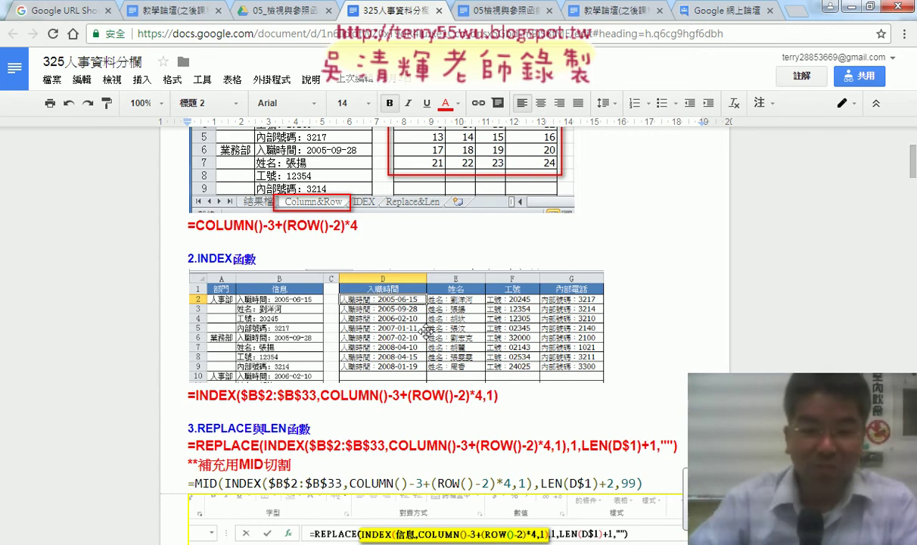
click(416, 322)
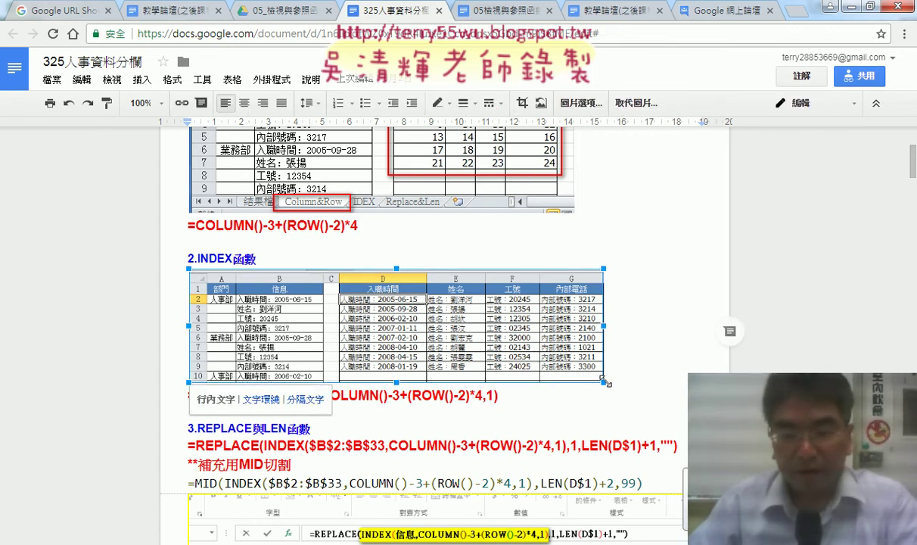
drag(603, 382, 701, 409)
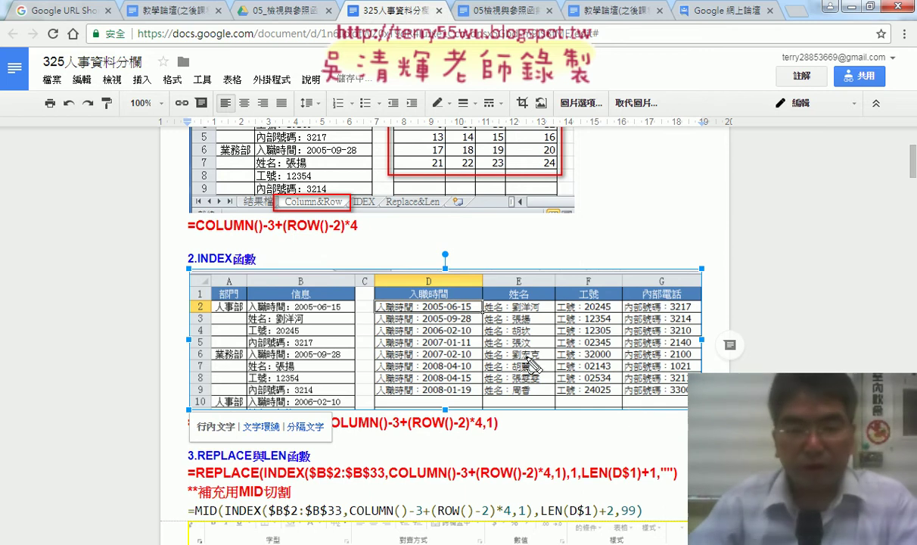
mouse_move(242, 317)
mouse_down()
mouse_move(251, 313)
mouse_move(313, 363)
mouse_move(295, 358)
mouse_up()
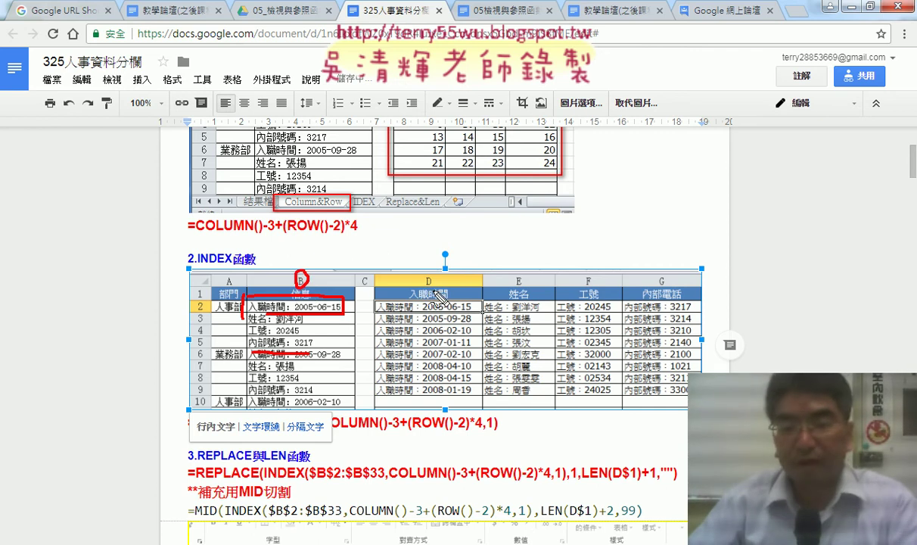
drag(428, 273, 437, 291)
drag(660, 269, 654, 283)
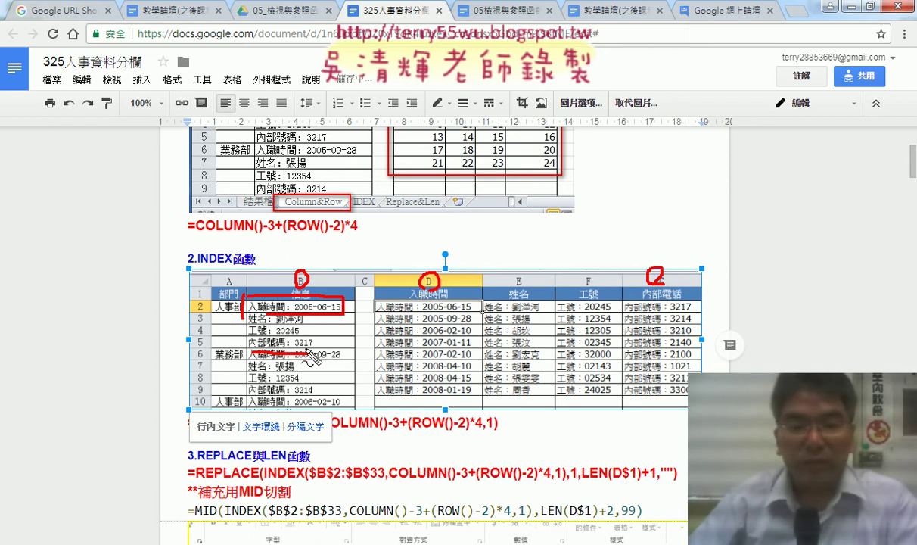
mouse_move(306, 348)
mouse_down()
mouse_move(324, 301)
mouse_move(320, 309)
mouse_move(369, 311)
mouse_move(691, 298)
mouse_move(394, 317)
mouse_up()
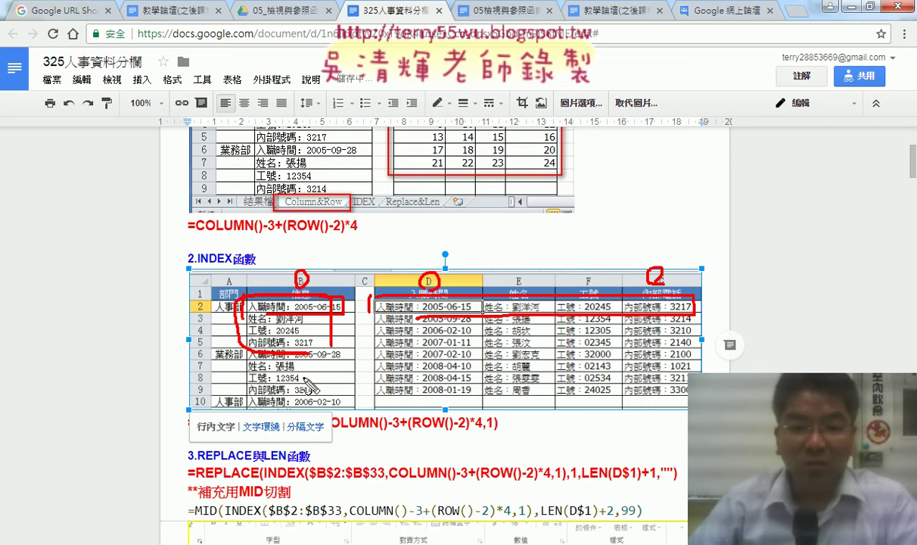
mouse_move(261, 398)
mouse_down()
mouse_move(310, 344)
mouse_move(324, 378)
mouse_up()
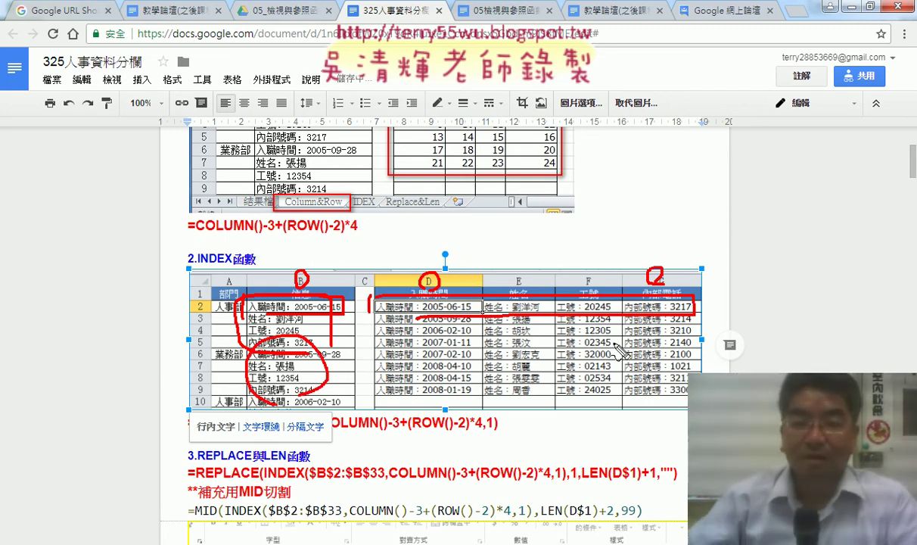
key(Escape)
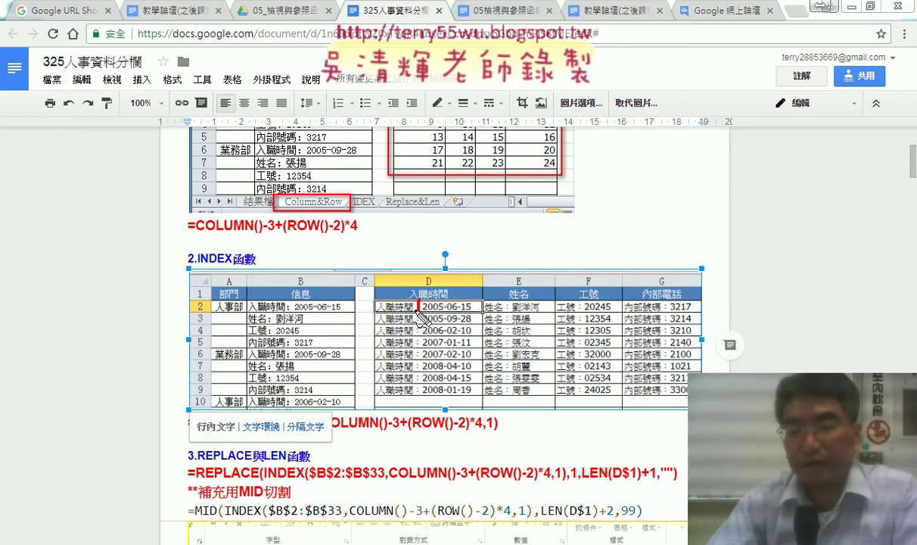
mouse_move(420, 316)
mouse_down()
mouse_move(428, 308)
mouse_move(411, 294)
mouse_up()
drag(375, 297, 415, 312)
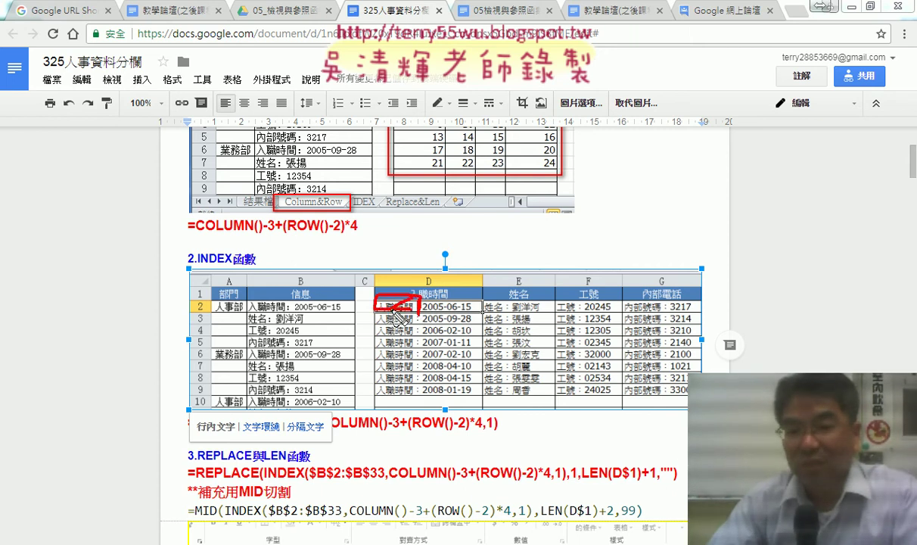
mouse_move(486, 313)
mouse_down()
mouse_move(505, 298)
mouse_move(506, 311)
mouse_move(581, 299)
mouse_up()
drag(561, 300, 582, 312)
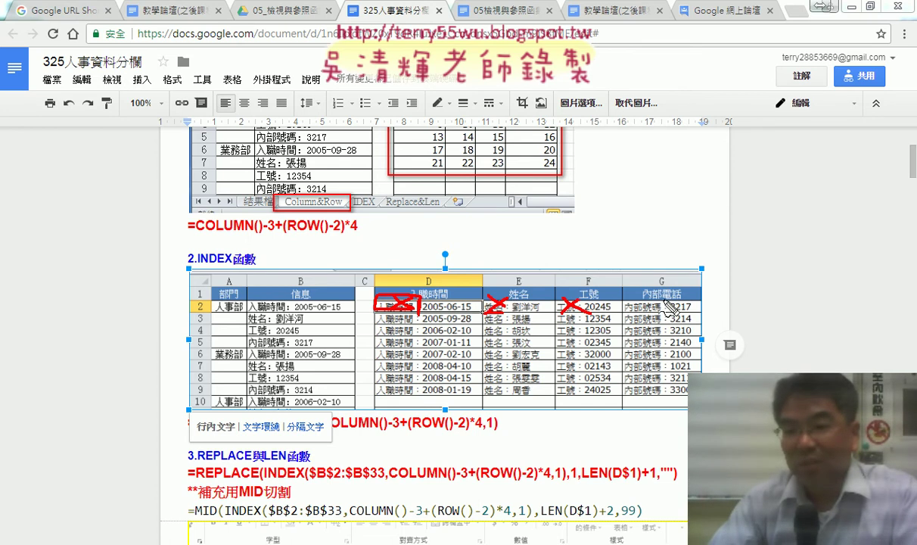
drag(639, 312, 659, 299)
drag(640, 300, 661, 311)
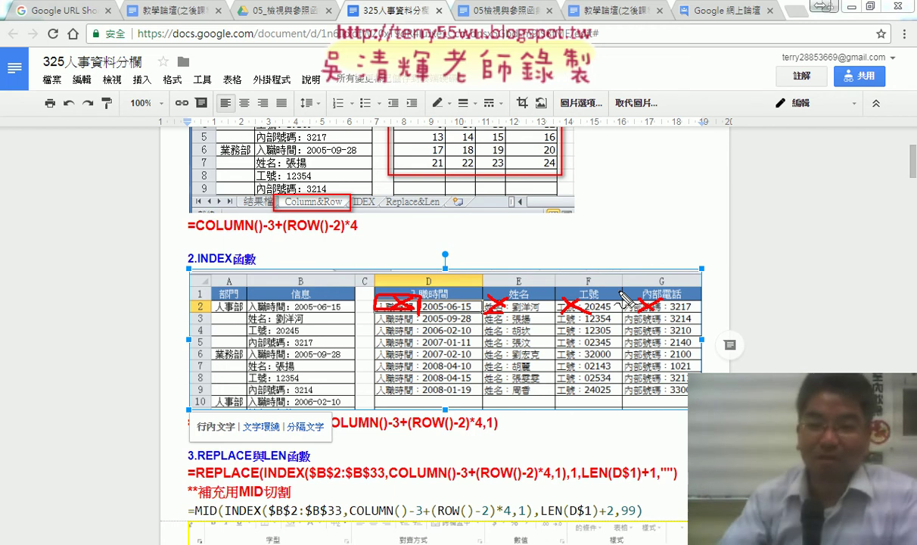
drag(247, 301, 244, 352)
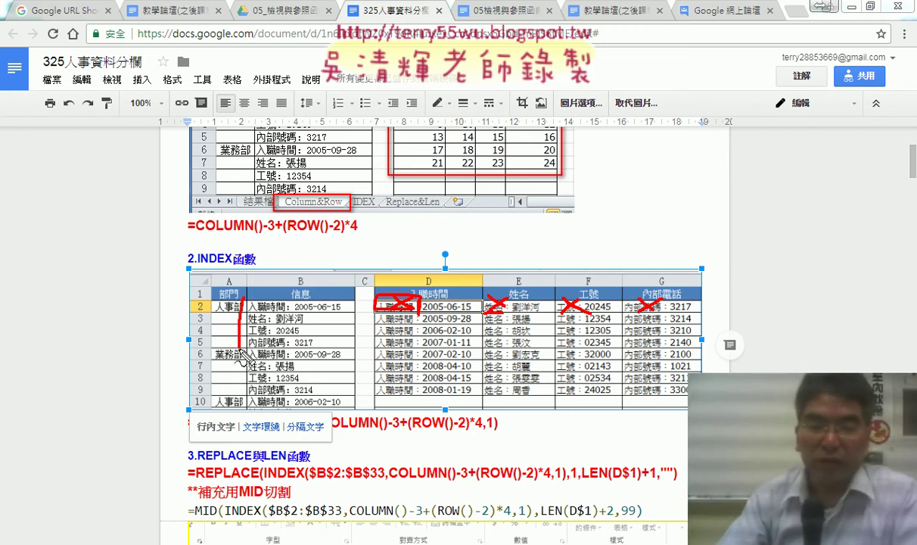
mouse_move(254, 301)
mouse_down()
mouse_move(334, 303)
mouse_move(314, 345)
mouse_move(246, 360)
mouse_up()
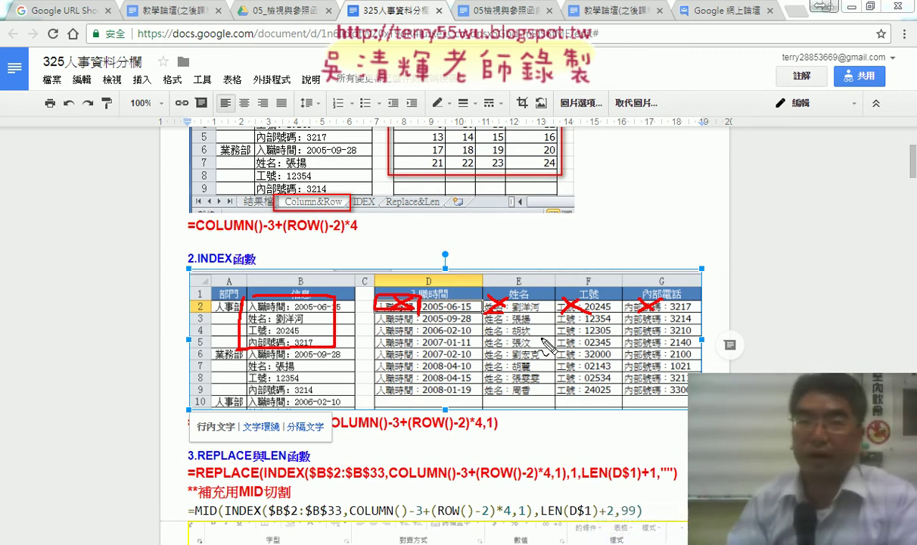
key(Escape)
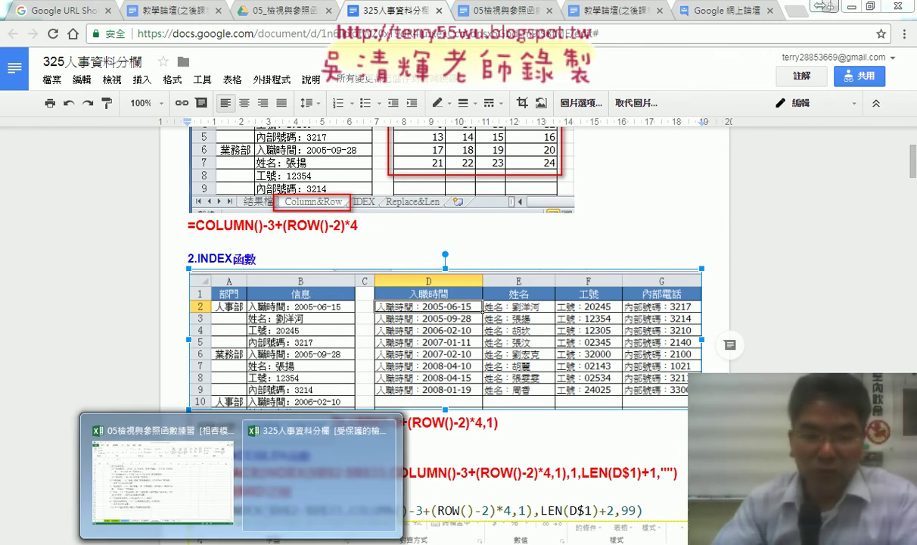
Step: Bring the 05檢視與參照函數練習 workbook to the front and show its INDEX sheet
click(87, 477)
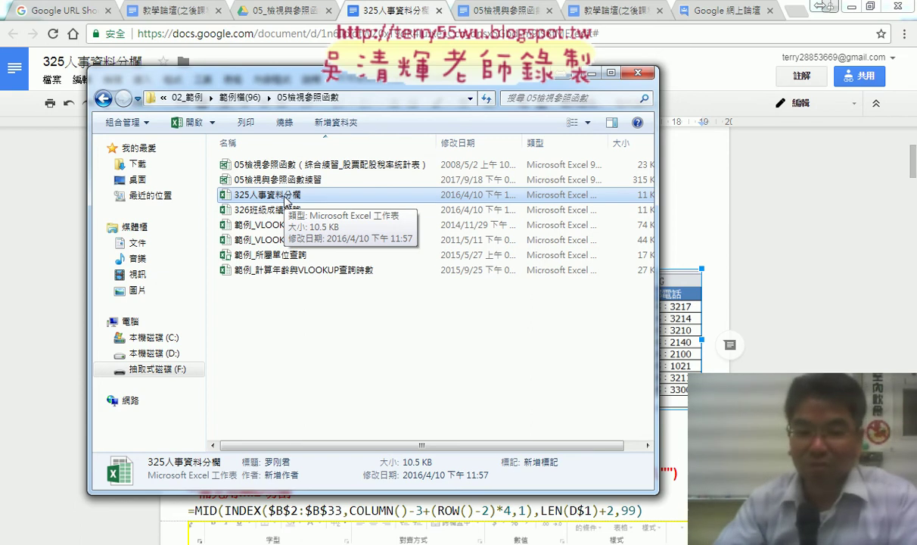
mouse_move(241, 542)
click(210, 495)
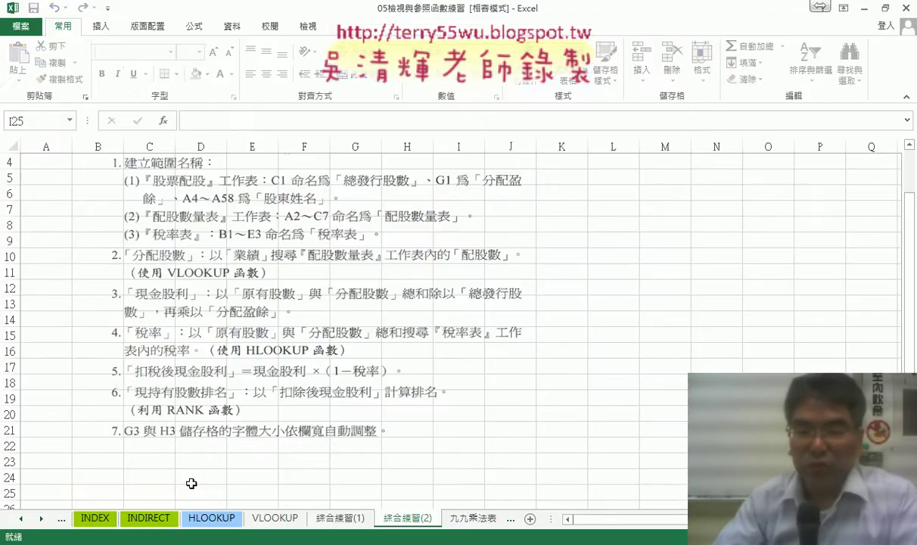
click(95, 520)
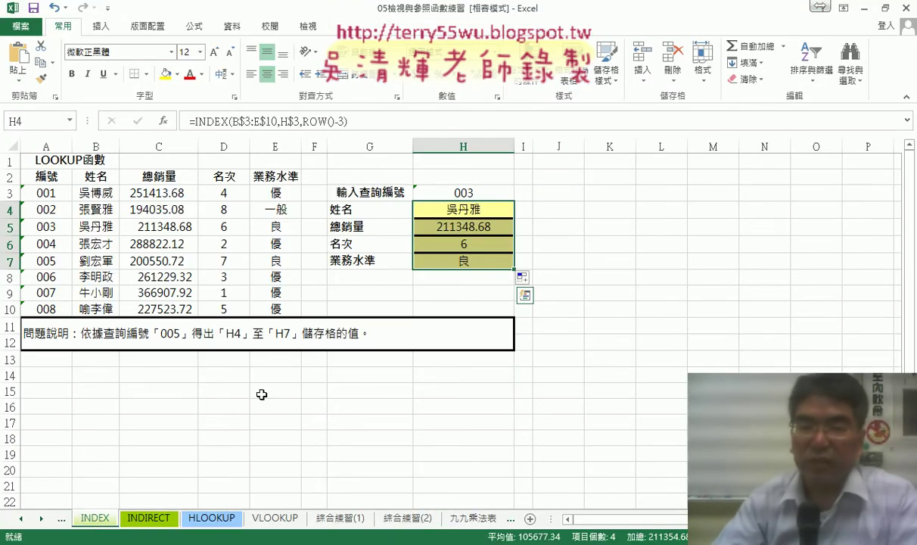
Step: Open the array-form INDEX arguments for H4 and set Array to A3:E10
click(471, 209)
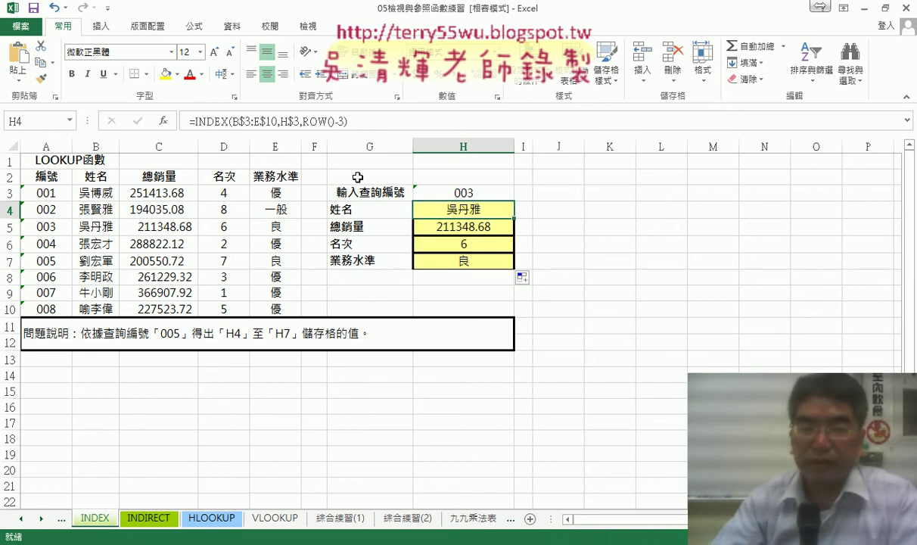
click(214, 120)
click(164, 121)
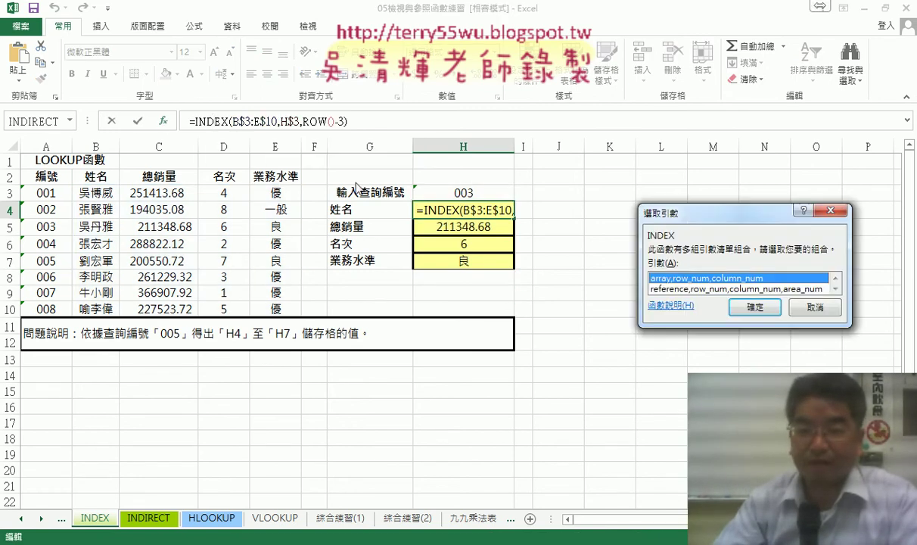
drag(674, 219, 552, 220)
click(641, 306)
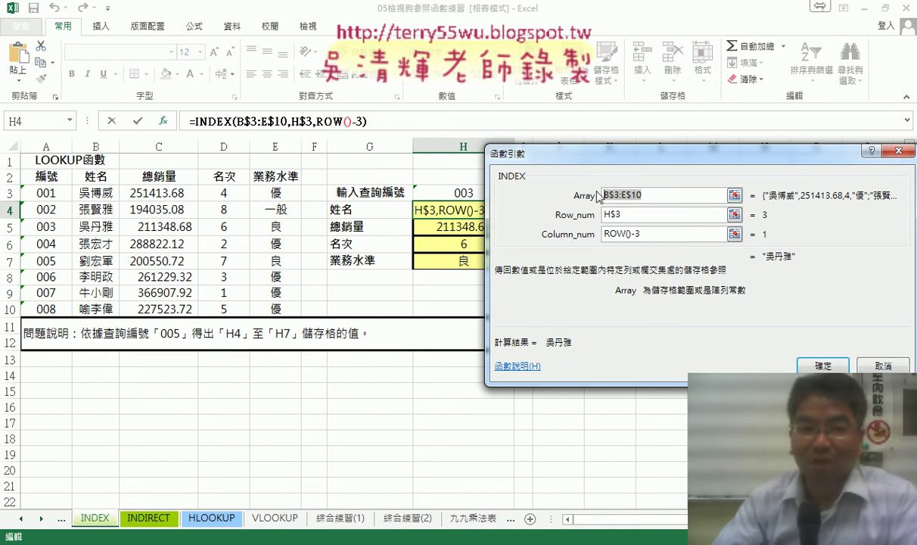
drag(43, 193, 281, 301)
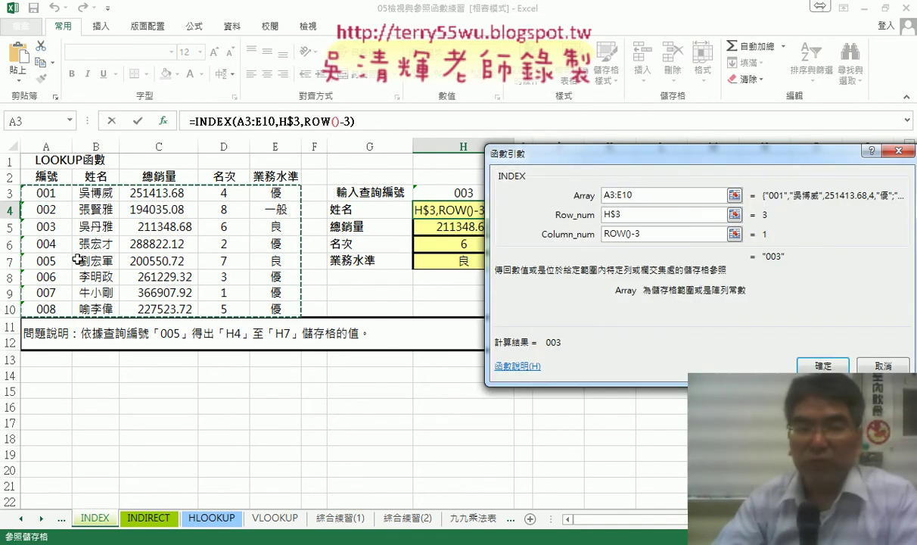
Step: Change H4's INDEX array from A3:E10 to A$3:E$10, still previewing 003
click(606, 195)
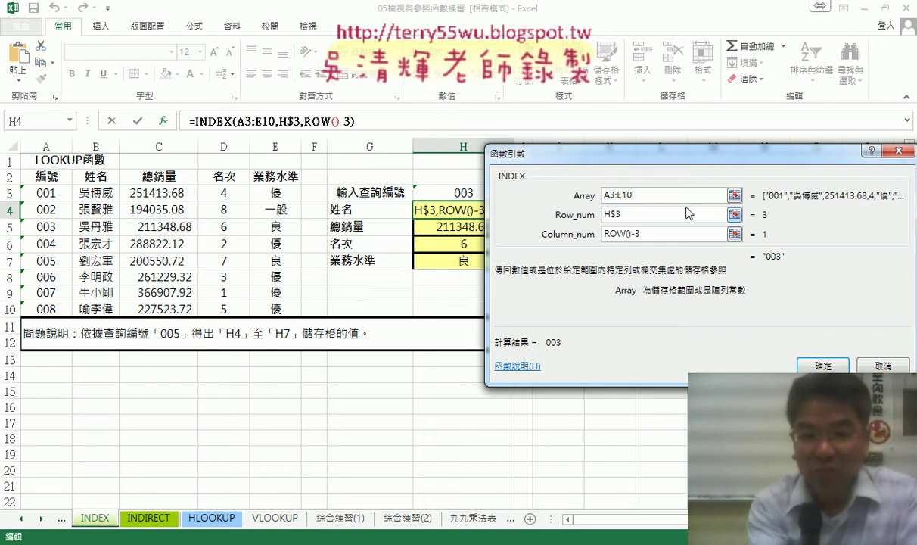
text($)
key(Right)
key(Right)
key(Right)
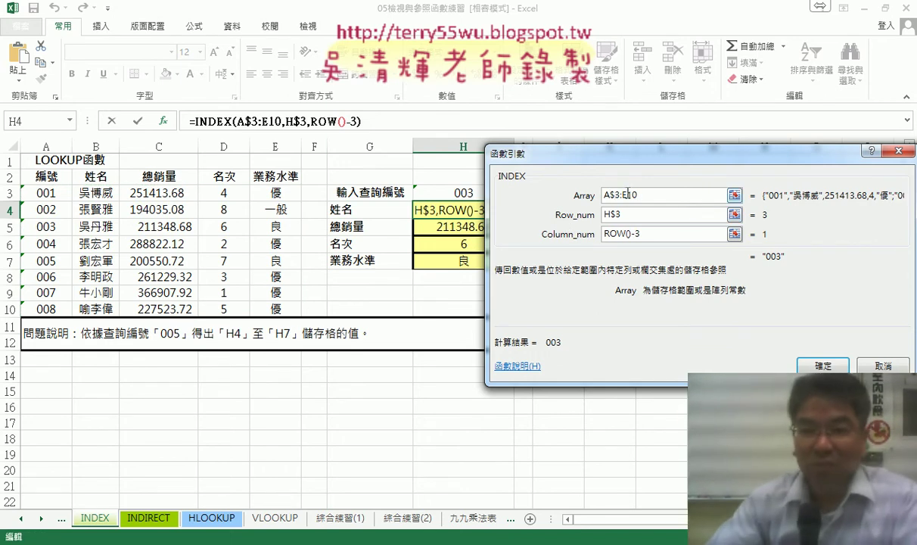
text($)
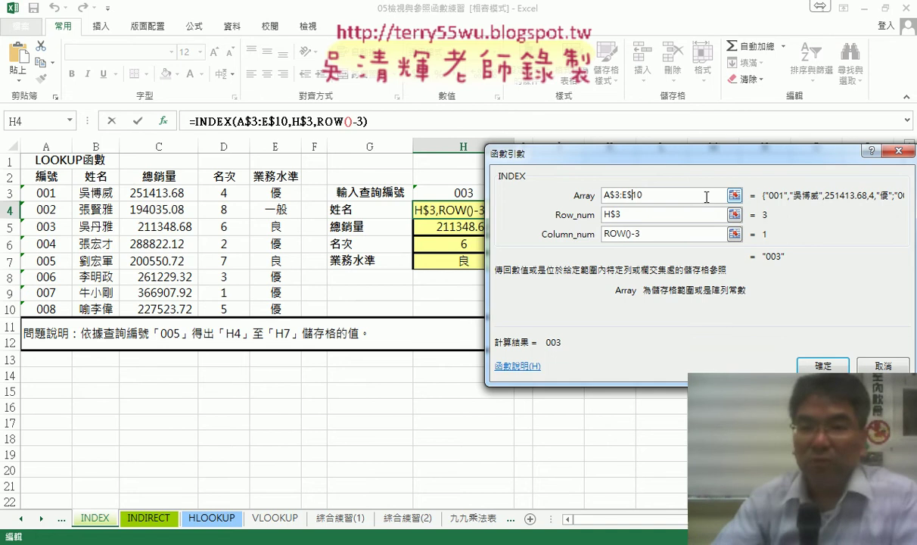
drag(660, 159, 702, 159)
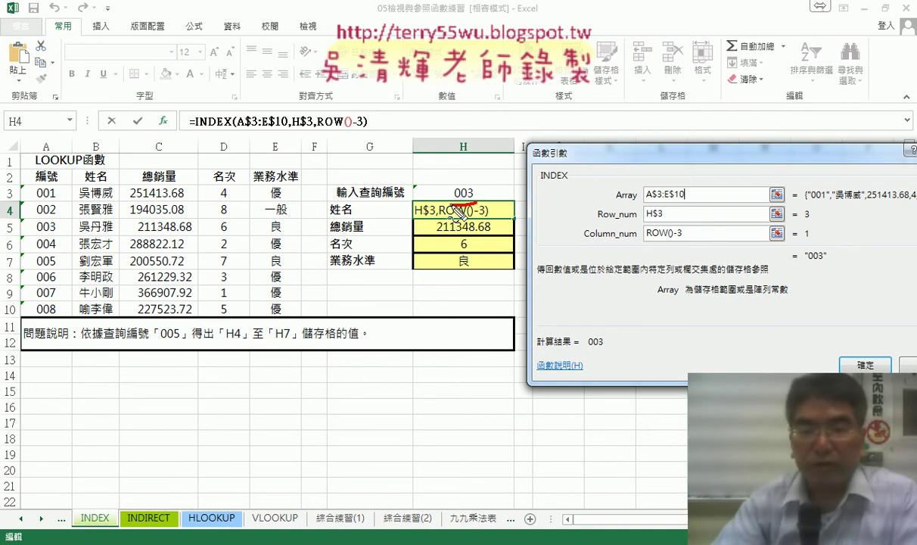
drag(450, 185, 458, 185)
drag(15, 183, 14, 318)
mouse_move(25, 182)
mouse_down()
mouse_move(253, 182)
mouse_move(293, 248)
mouse_move(178, 310)
mouse_move(38, 287)
mouse_move(39, 204)
mouse_move(58, 197)
mouse_move(44, 214)
mouse_up()
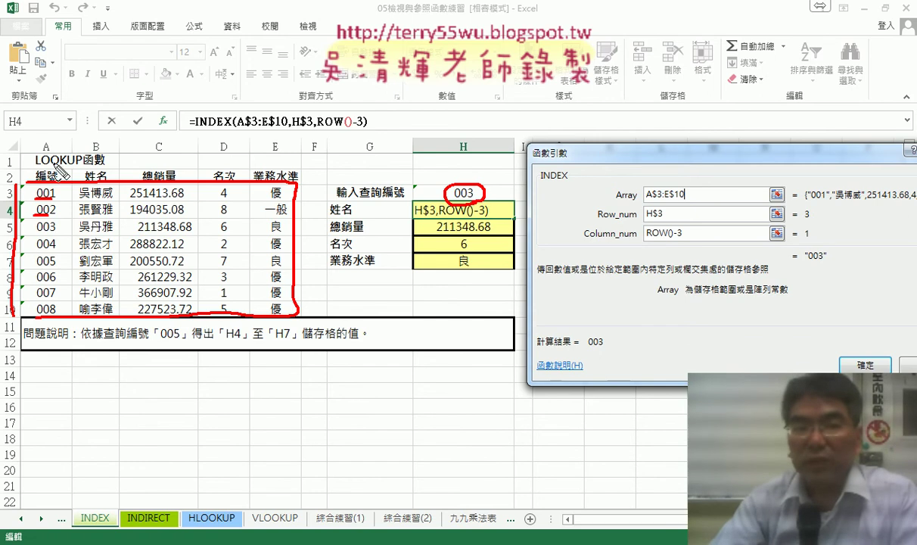
mouse_move(23, 116)
mouse_down()
mouse_move(50, 178)
mouse_move(67, 168)
mouse_up()
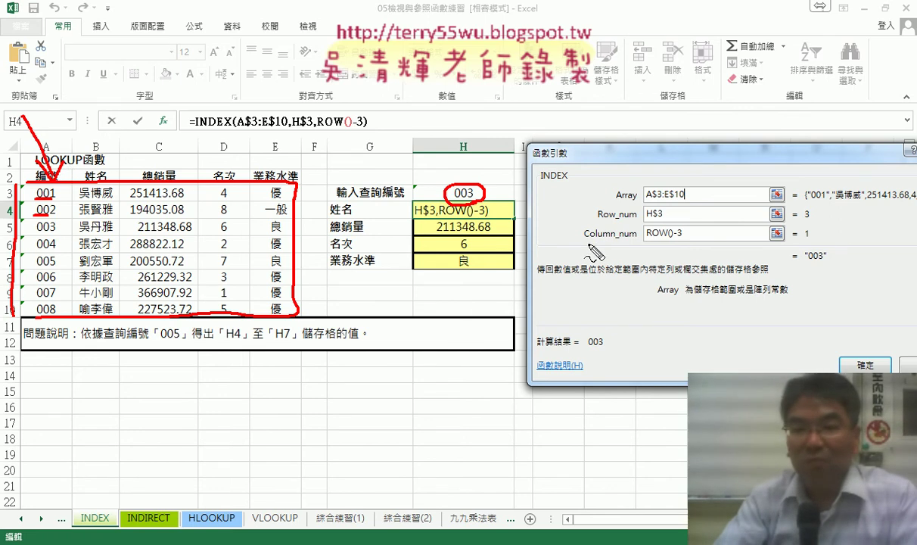
drag(584, 243, 637, 243)
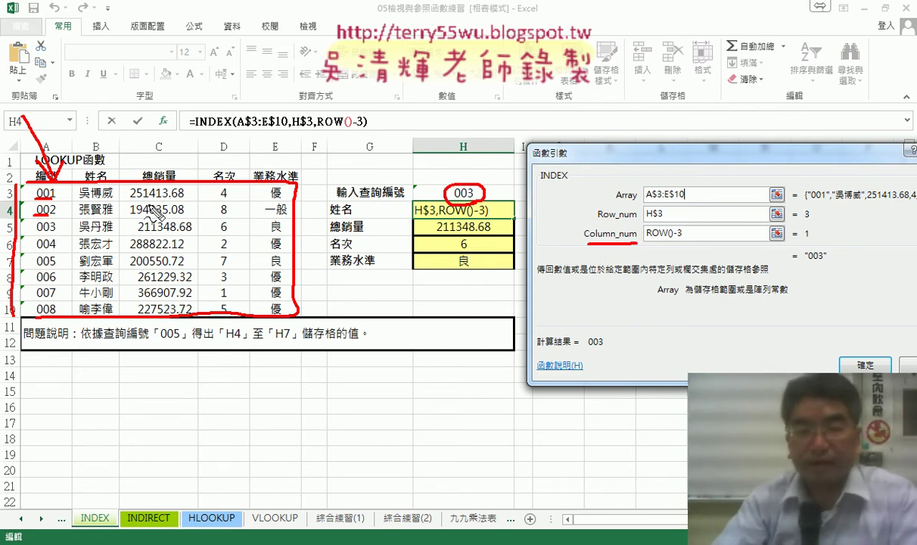
drag(86, 124, 107, 142)
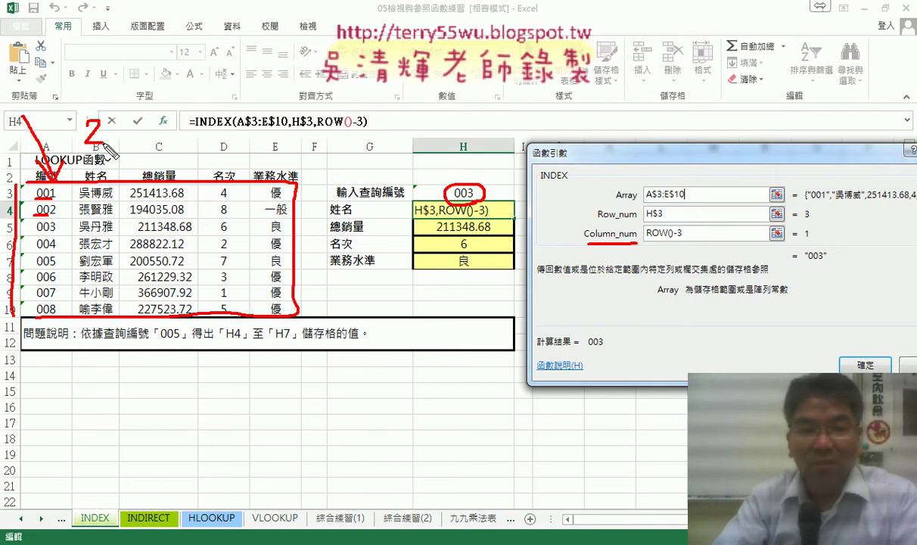
drag(135, 112, 155, 130)
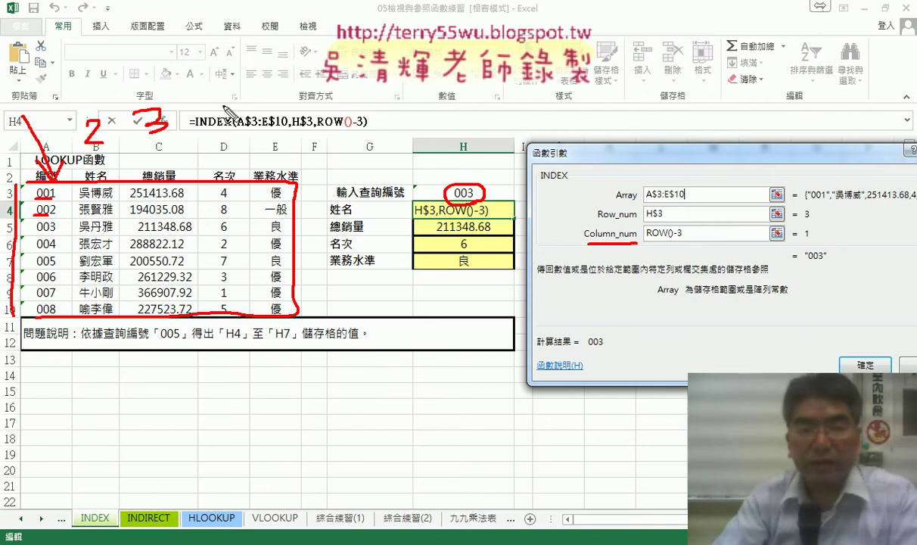
drag(214, 106, 229, 128)
mouse_move(224, 112)
mouse_down()
mouse_move(225, 140)
mouse_move(250, 139)
mouse_move(282, 105)
mouse_up()
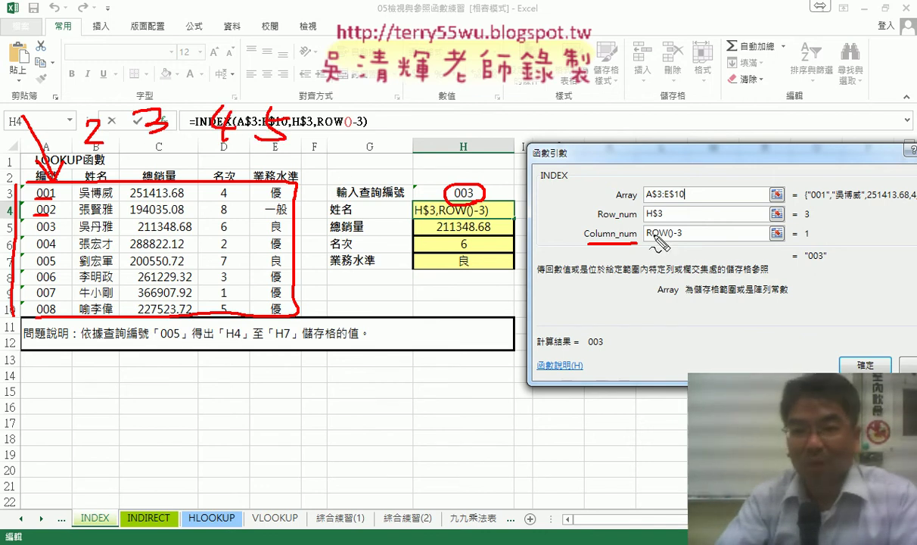
drag(646, 252, 659, 250)
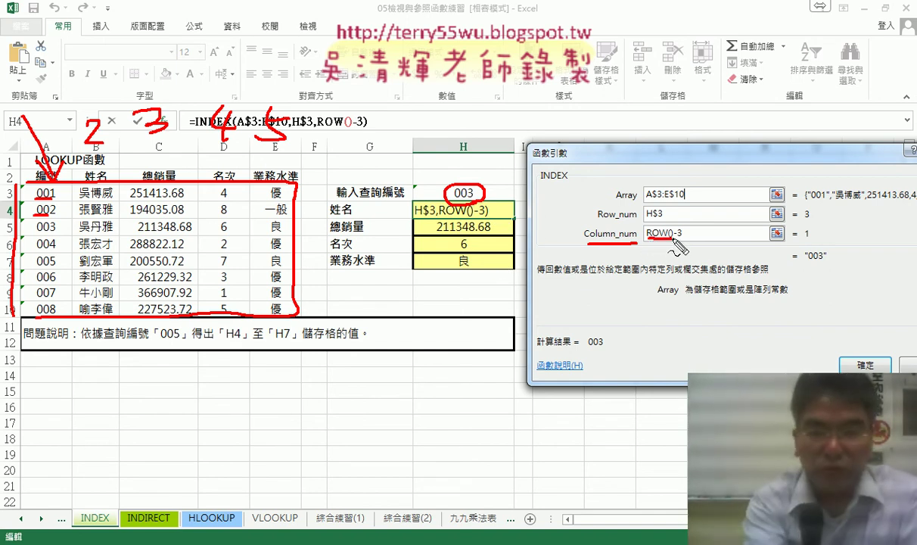
key(Escape)
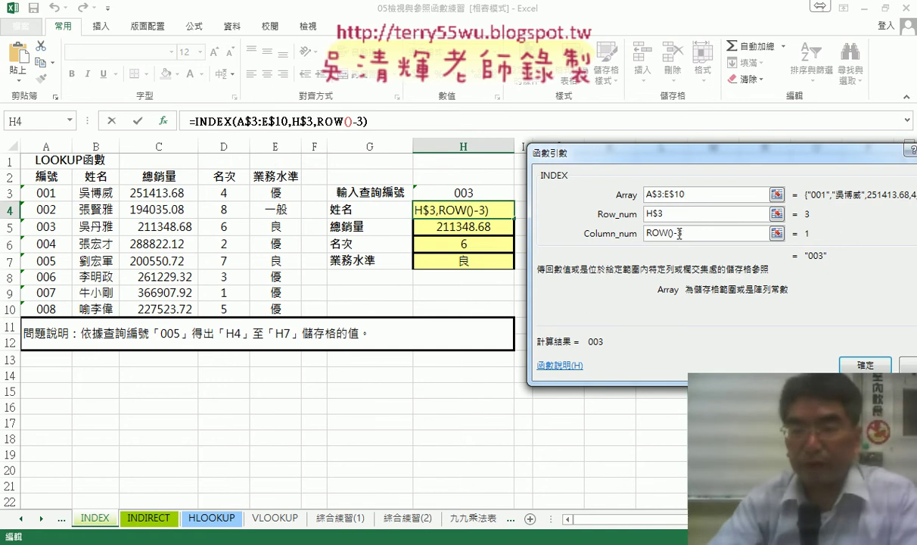
Step: Change Column_num from ROW()-3 to ROW()-2, highlighting ROW() and -2 to explain them
click(679, 234)
key(BackSpace)
text(2)
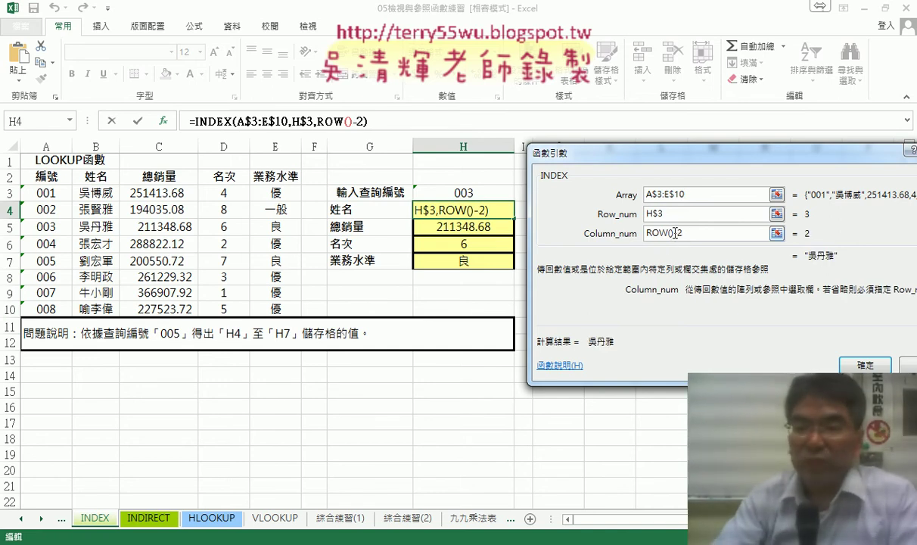
drag(674, 233, 642, 233)
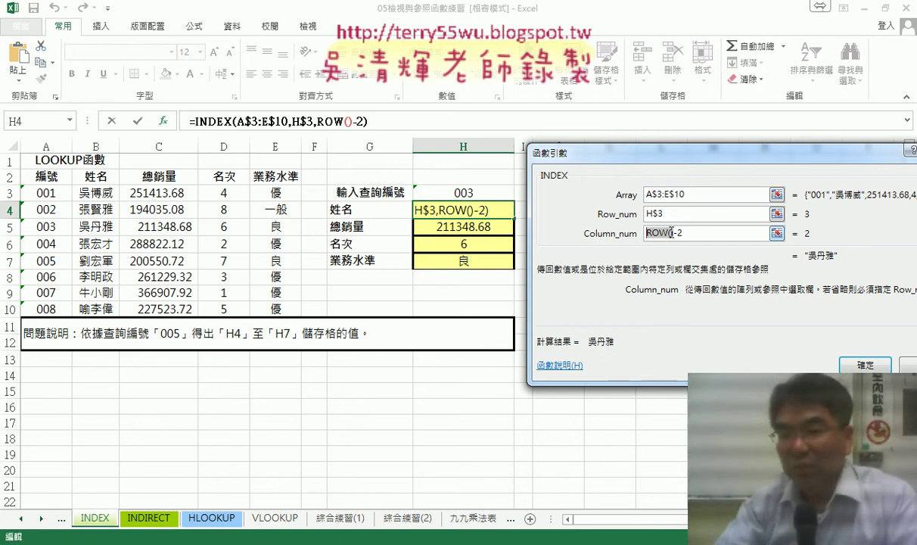
mouse_move(672, 233)
mouse_down()
mouse_move(687, 233)
mouse_move(639, 235)
mouse_up()
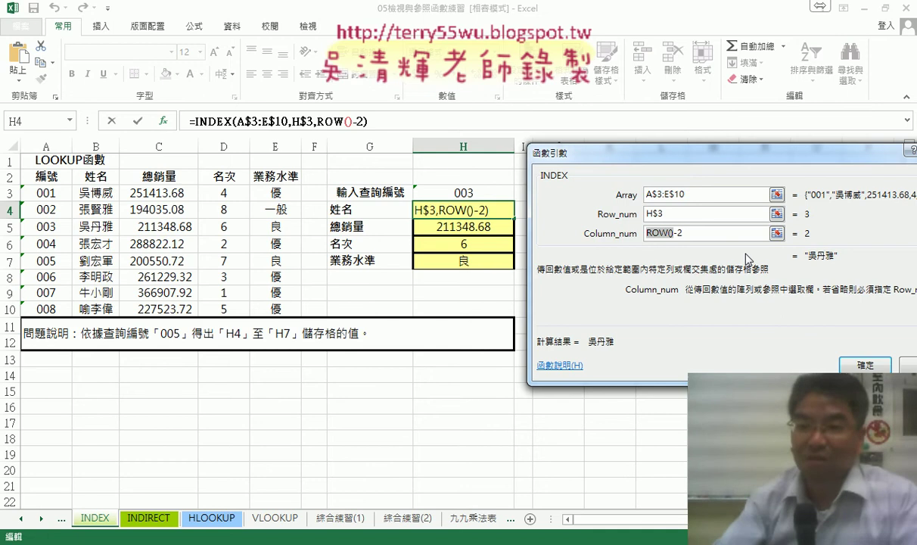
Step: Commit =INDEX(A$3:E$10,H$3,ROW()-2) in H4, fill it to H7, and go to the INDIRECT sheet
click(860, 368)
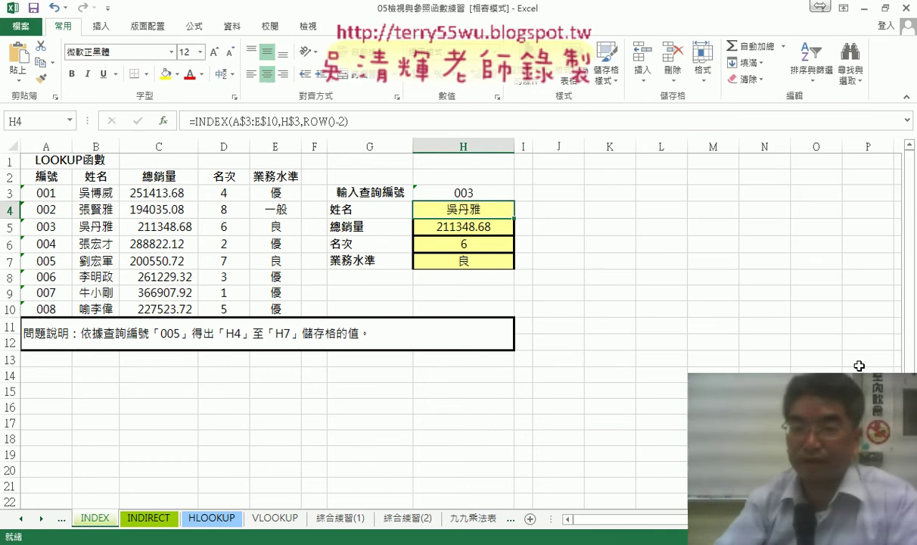
drag(515, 218, 515, 268)
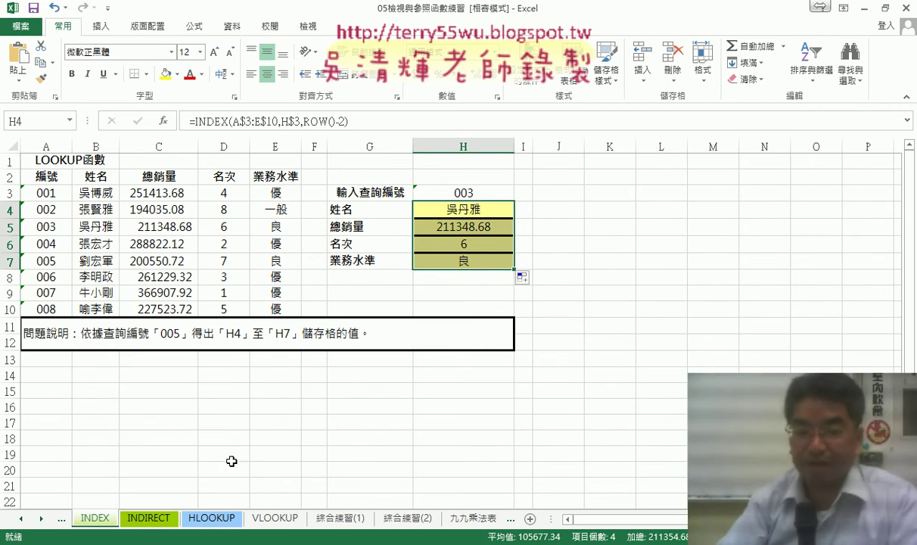
click(149, 518)
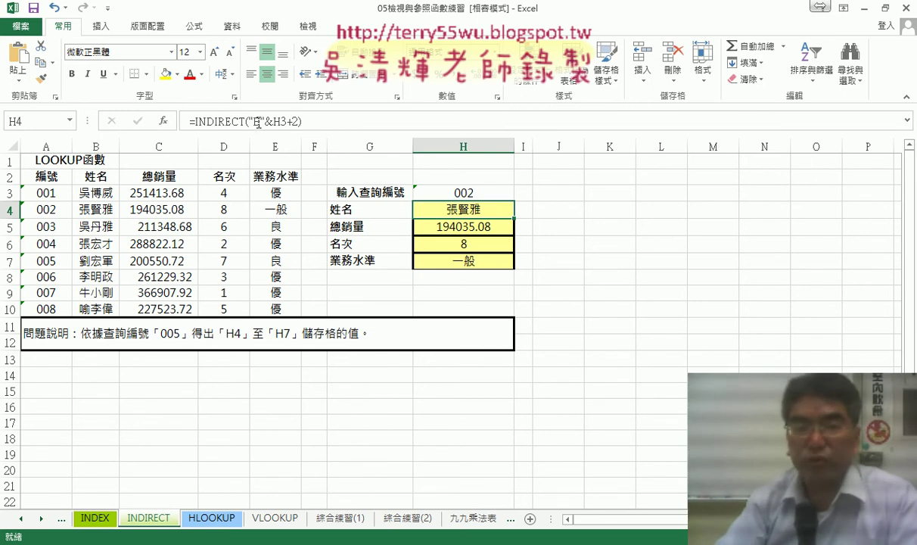
click(216, 121)
click(162, 121)
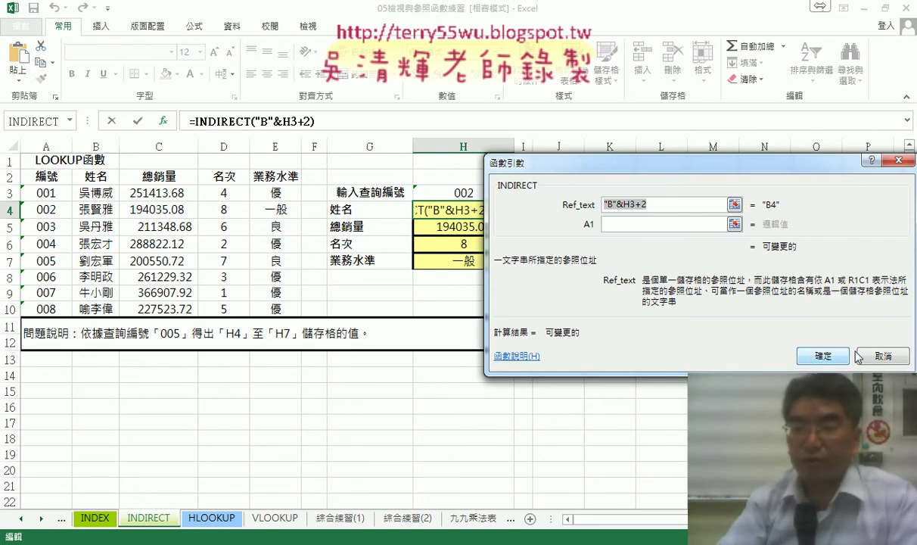
click(822, 356)
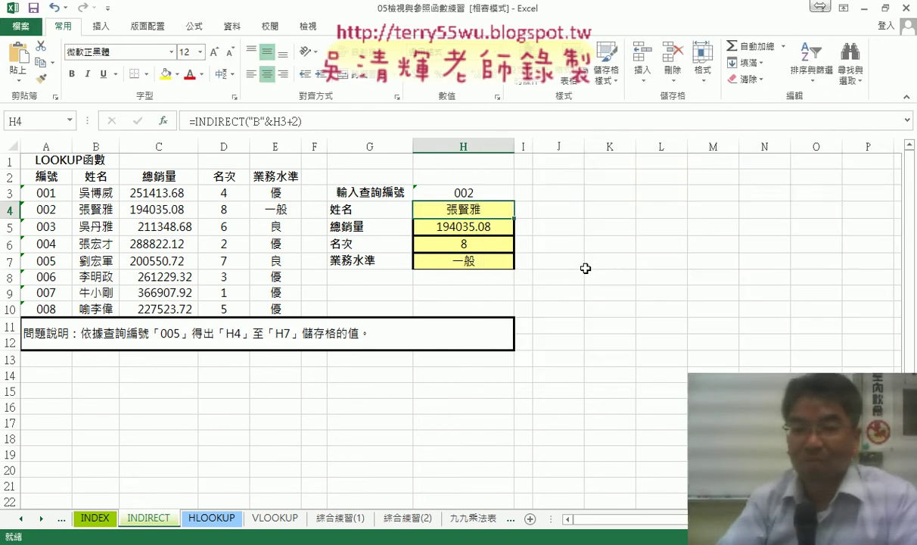
click(463, 225)
click(464, 242)
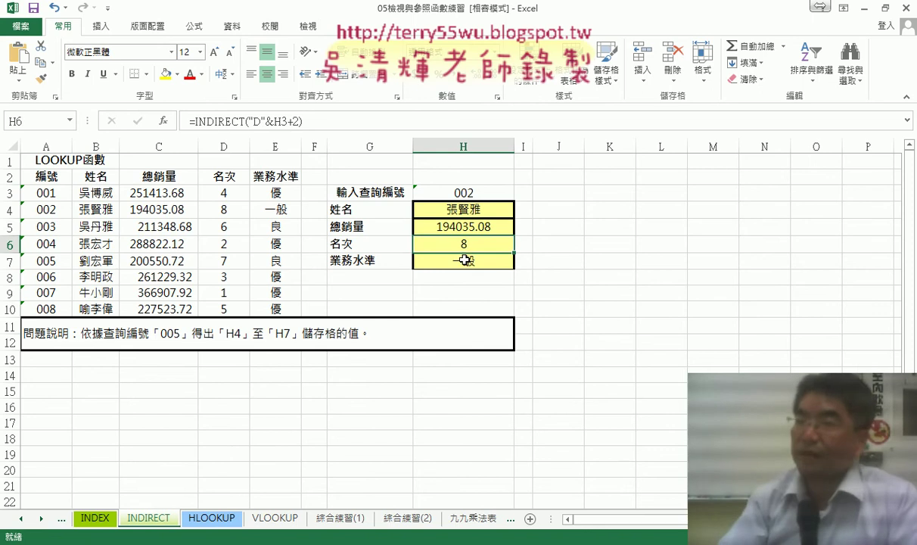
click(463, 260)
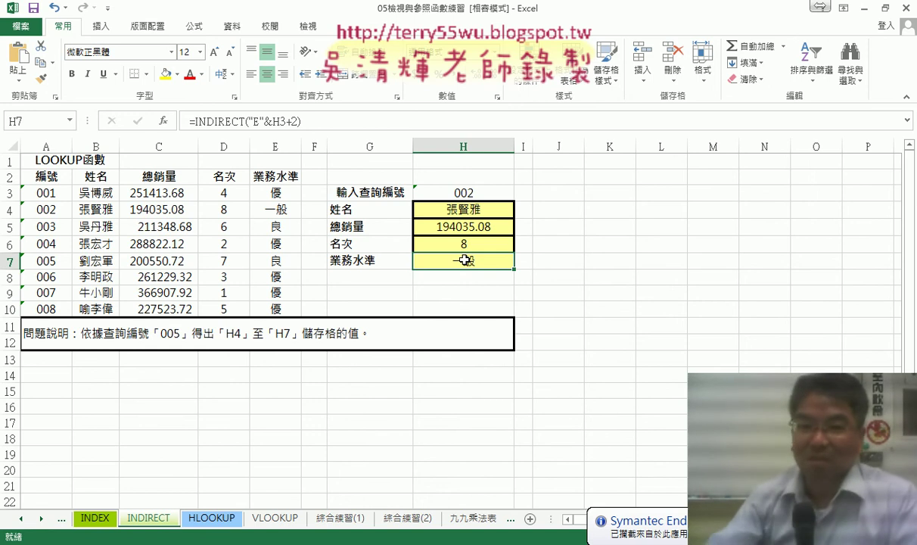
click(484, 210)
click(455, 227)
click(468, 244)
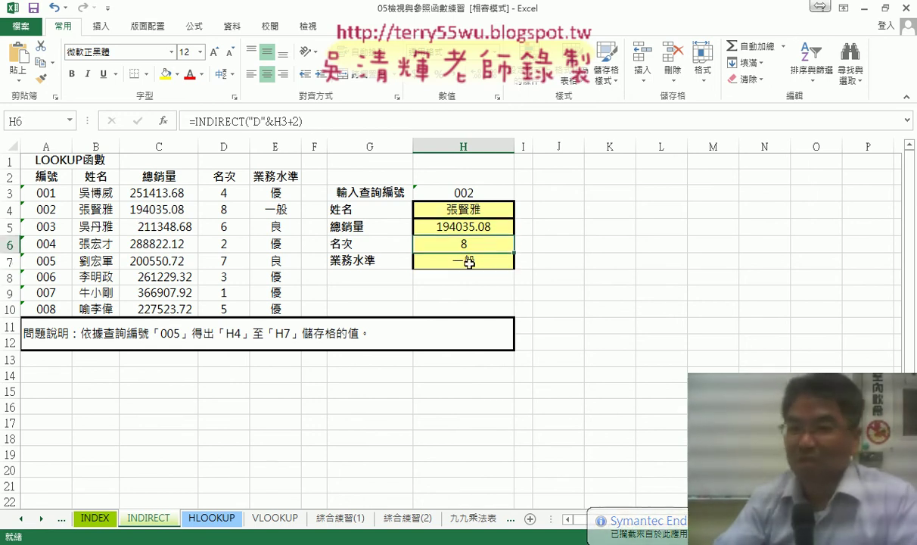
click(469, 262)
click(556, 210)
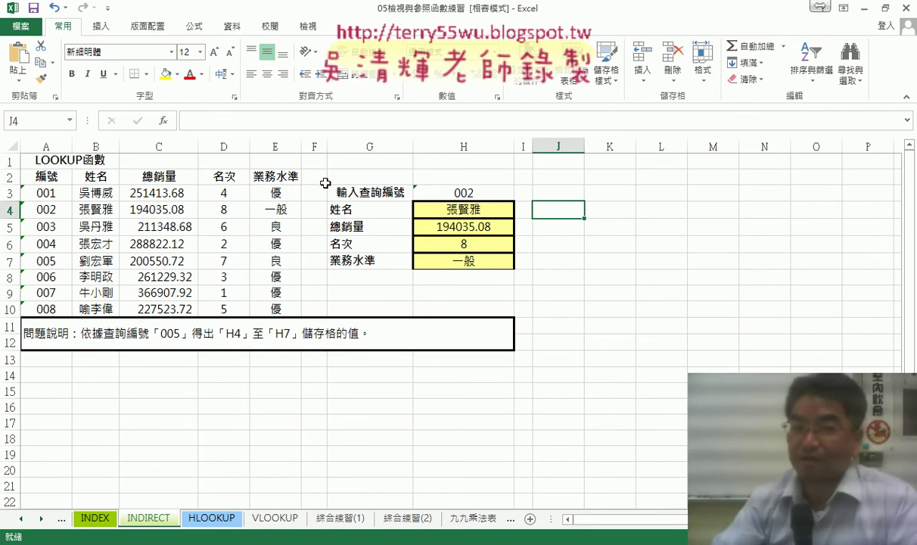
Step: Start a J4 function with CHAR from the 文字 category, then return to the Google Docs notes
click(163, 121)
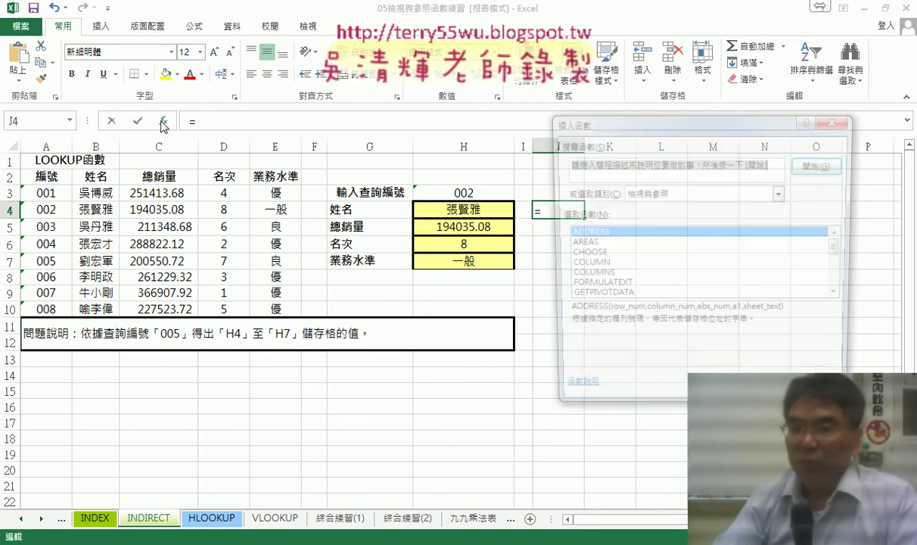
click(647, 193)
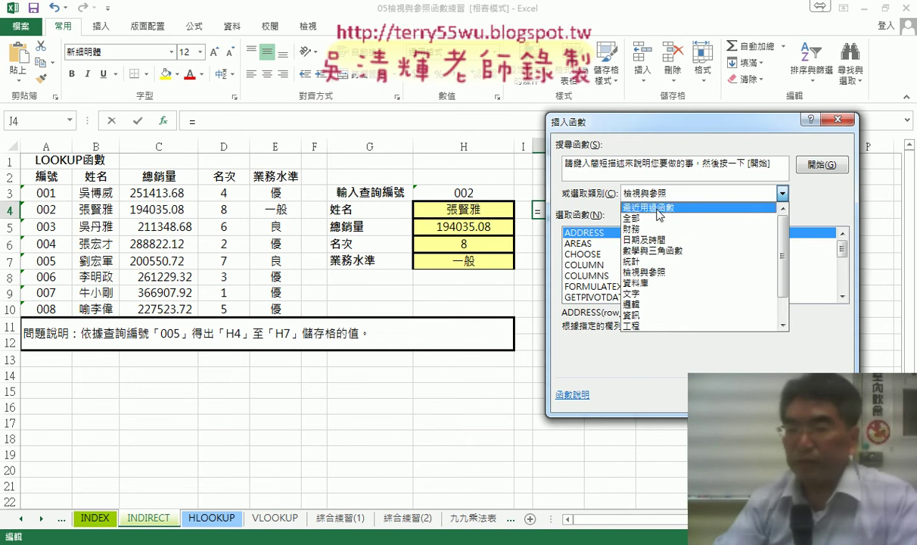
click(628, 285)
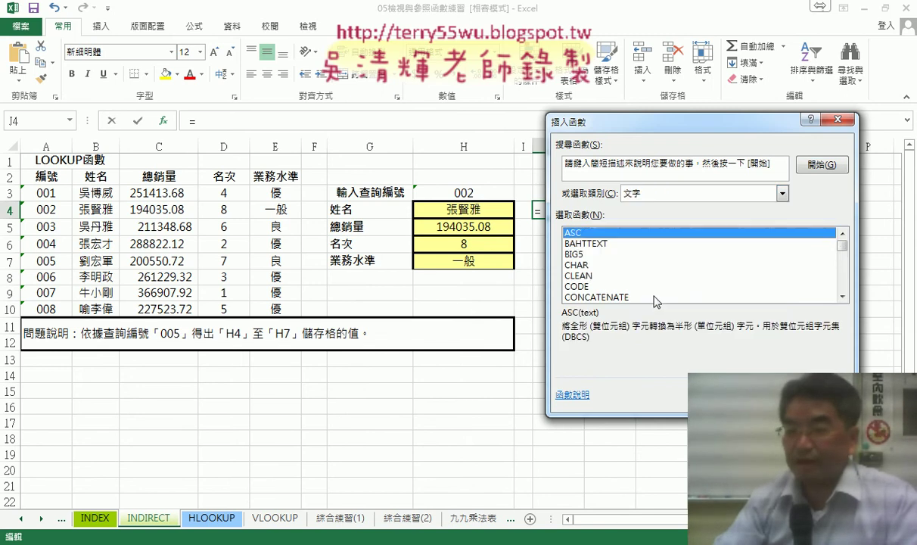
click(580, 266)
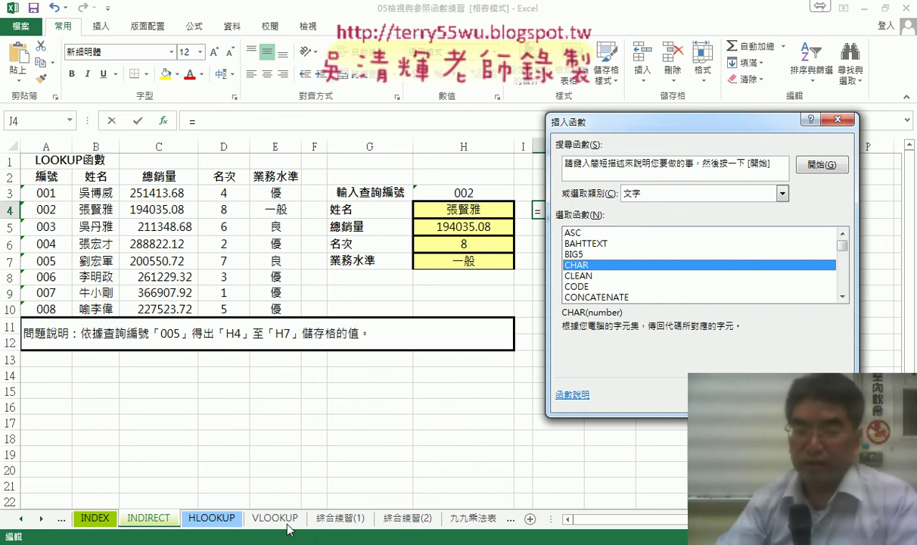
click(151, 469)
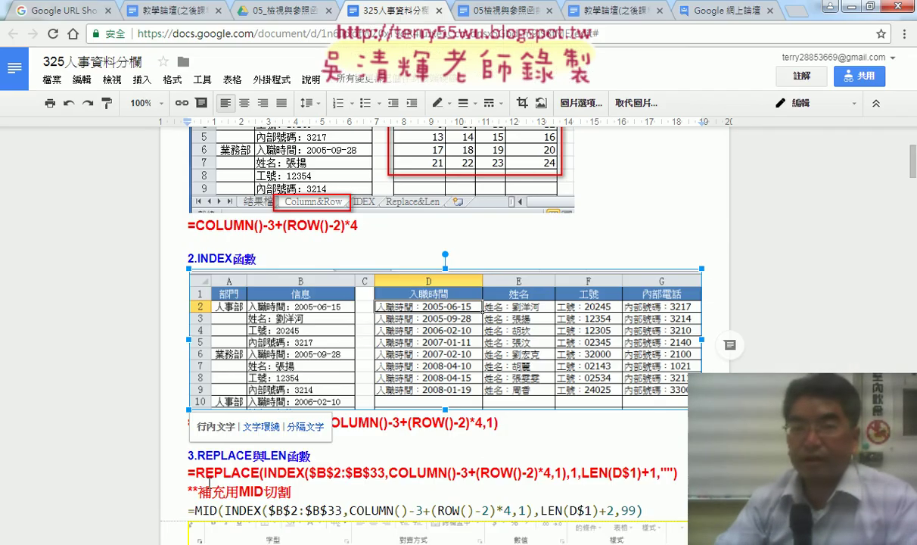
Step: Show the ASCII table in the 05檢視與參照函數練習程式碼 notes, then return to Excel
click(463, 12)
scroll(530, 277, down, 10)
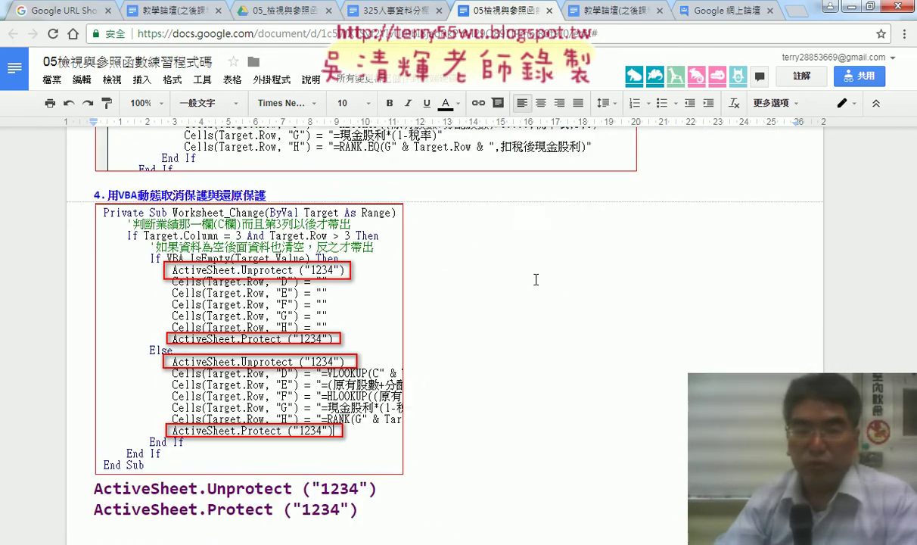
scroll(530, 277, down, 10)
scroll(530, 278, down, 10)
scroll(531, 278, down, 10)
scroll(533, 278, up, 10)
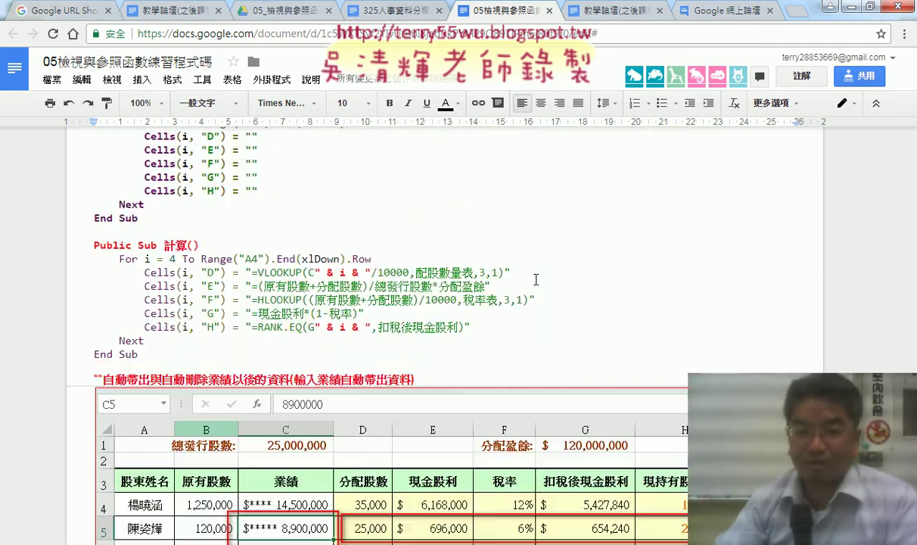
scroll(533, 278, up, 10)
scroll(533, 278, up, 10)
scroll(533, 278, up, 10)
scroll(534, 279, up, 10)
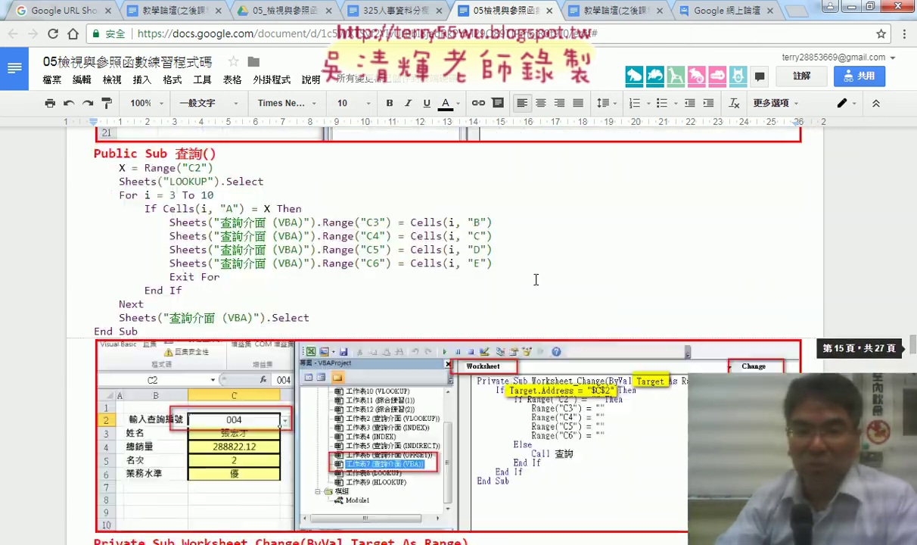
scroll(534, 279, up, 10)
scroll(534, 279, up, 10)
scroll(534, 279, up, 10)
scroll(534, 279, up, 5)
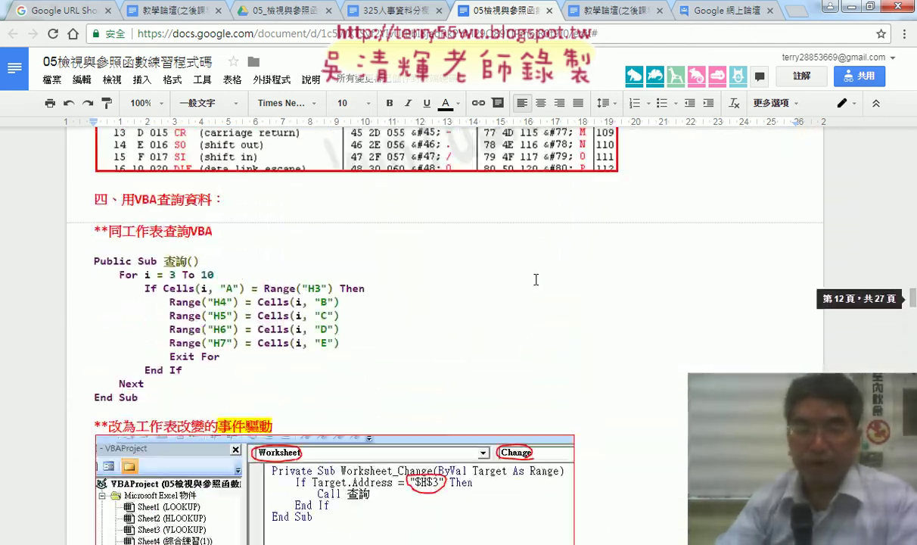
scroll(534, 279, up, 5)
scroll(534, 279, down, 2)
scroll(158, 229, up, 1)
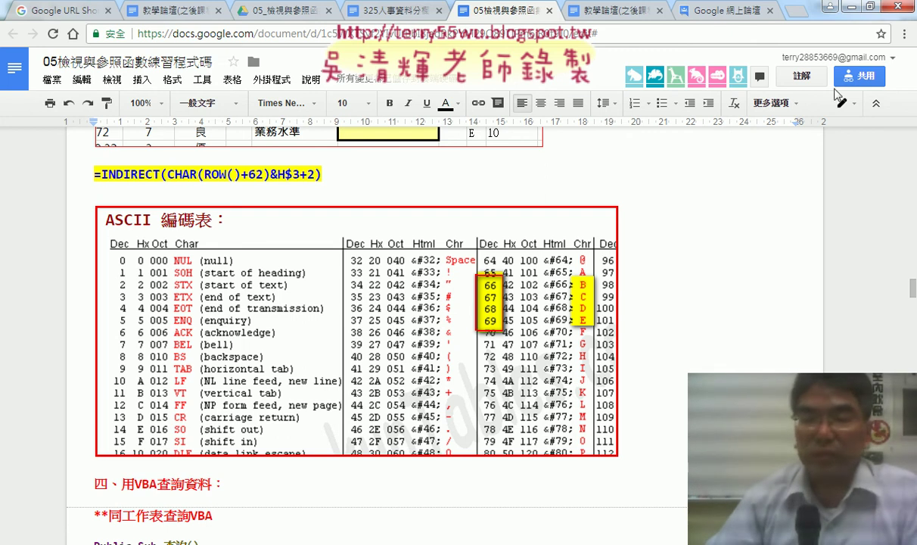
click(852, 8)
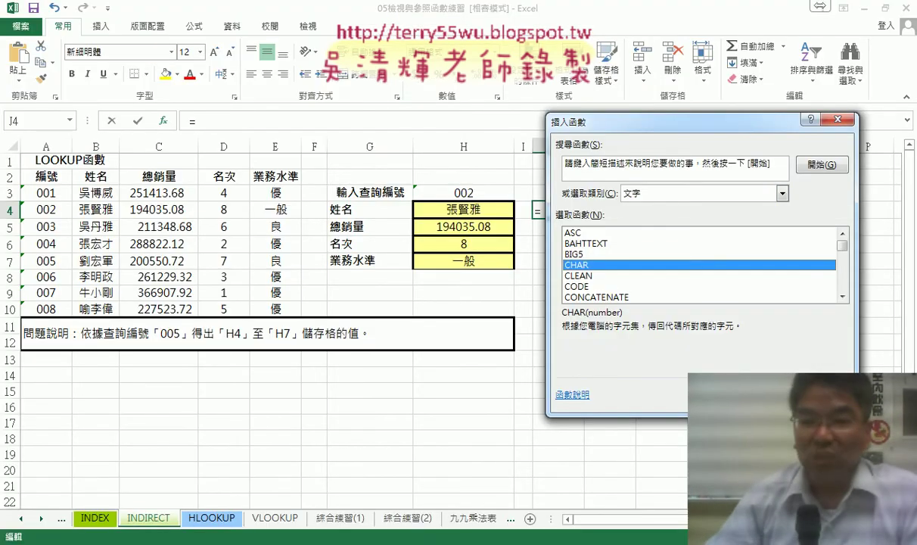
Step: Enter =CHAR(66) in J4, previewing 65 as A before settling on B
double_click(566, 265)
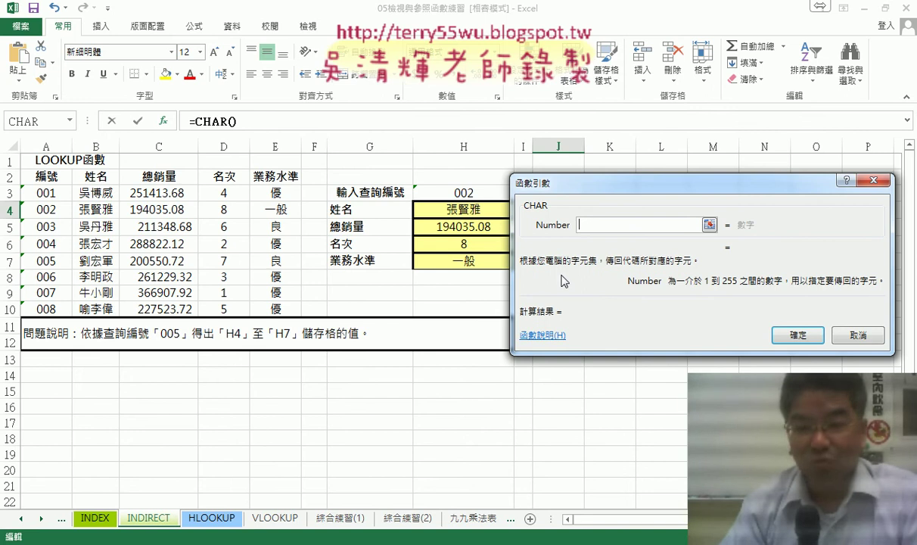
text(65)
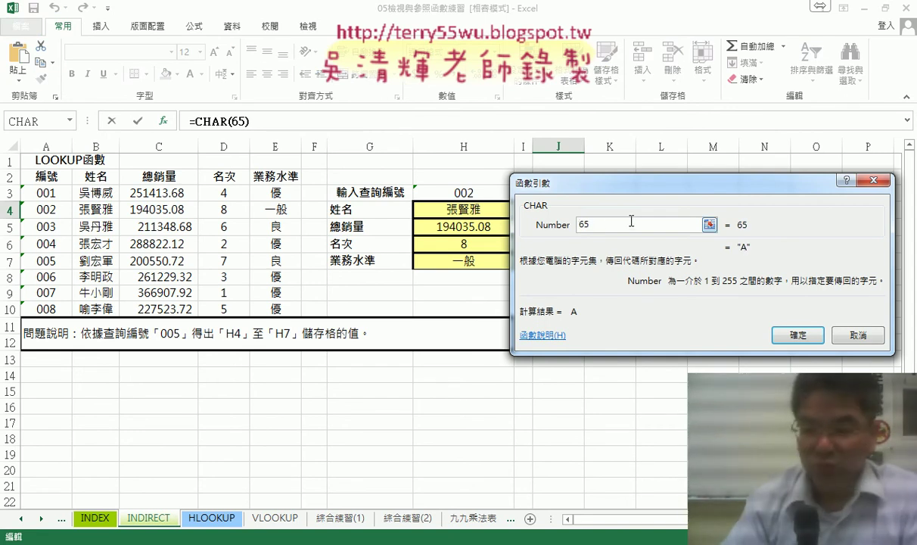
key(Delete)
text(66)
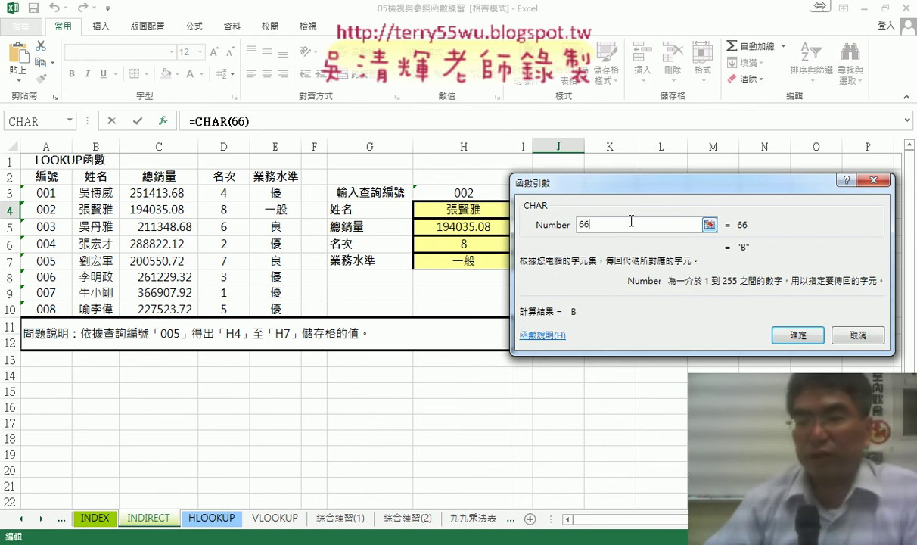
click(787, 336)
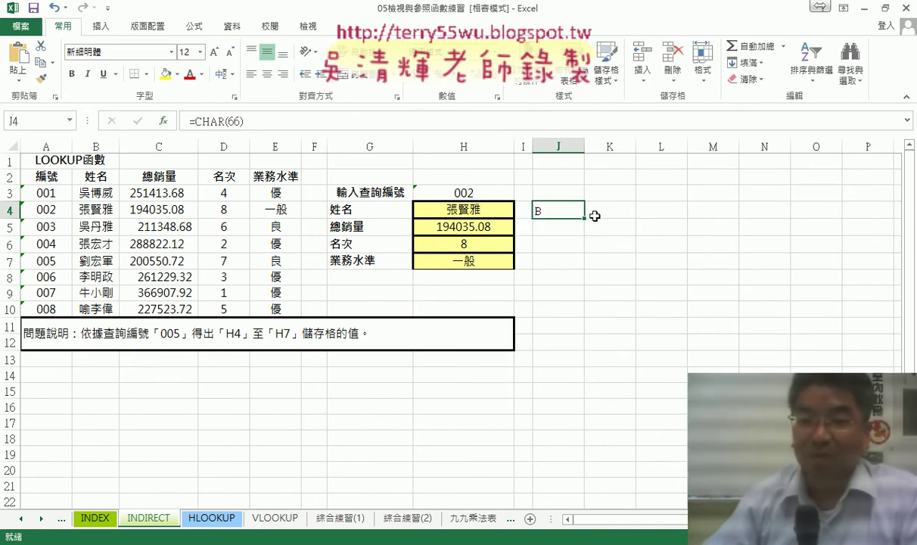
Step: Fill the CHAR(66) helper formula down to J7, then begin adding an offset to J4's formula
drag(583, 219, 583, 268)
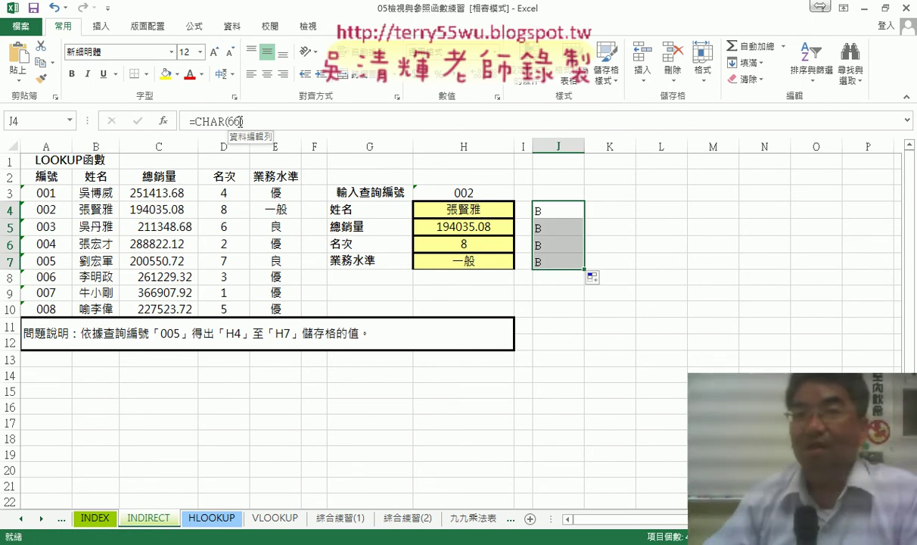
click(262, 121)
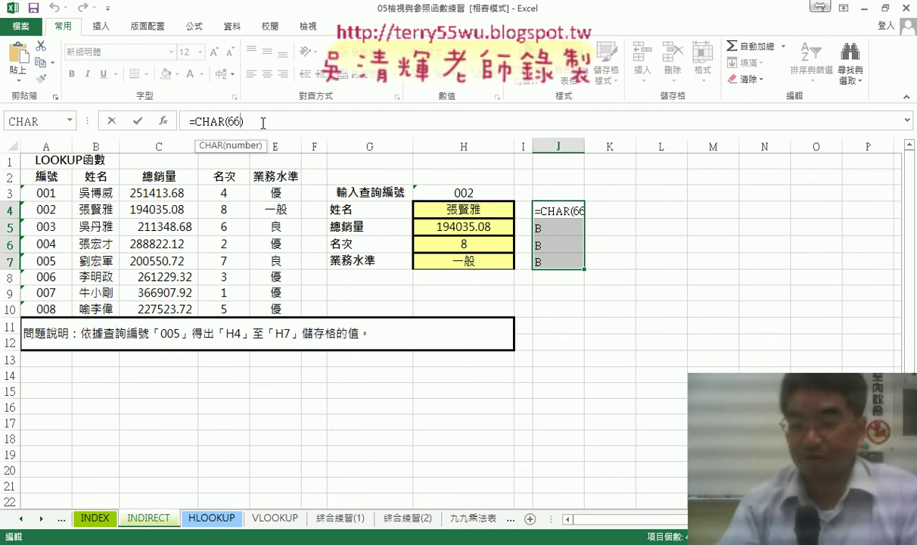
text(+)
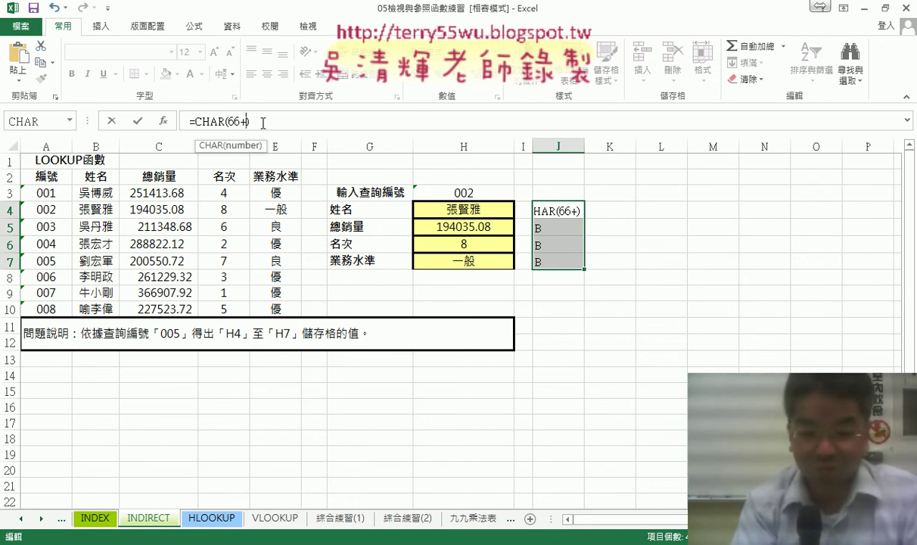
text(1)
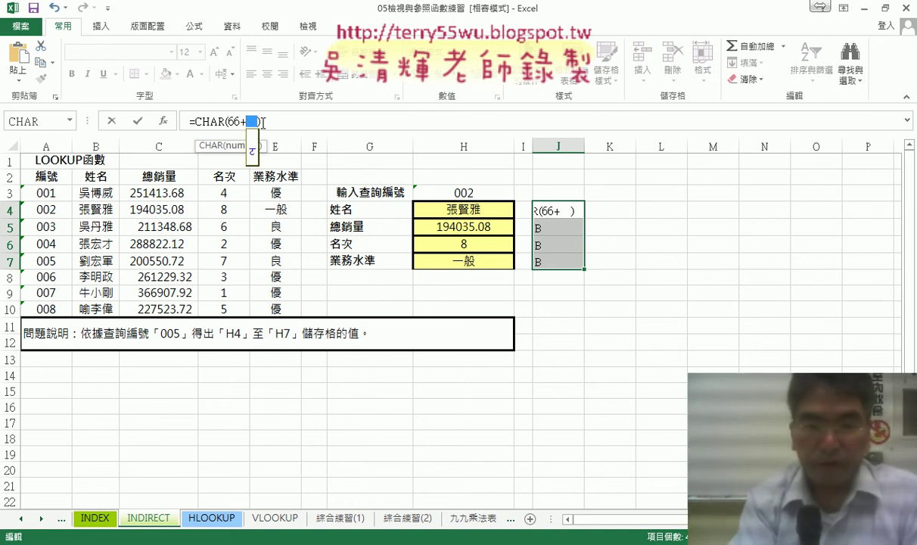
key(Return)
key(BackSpace)
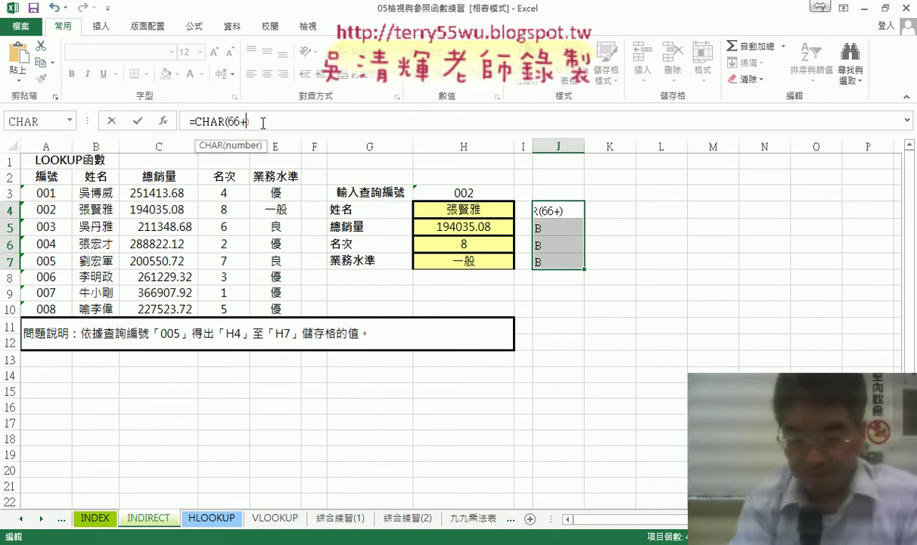
Step: Rewrite J4's formula as =CHAR(62+ROW()) so it derives its letter from the row
text(ro)
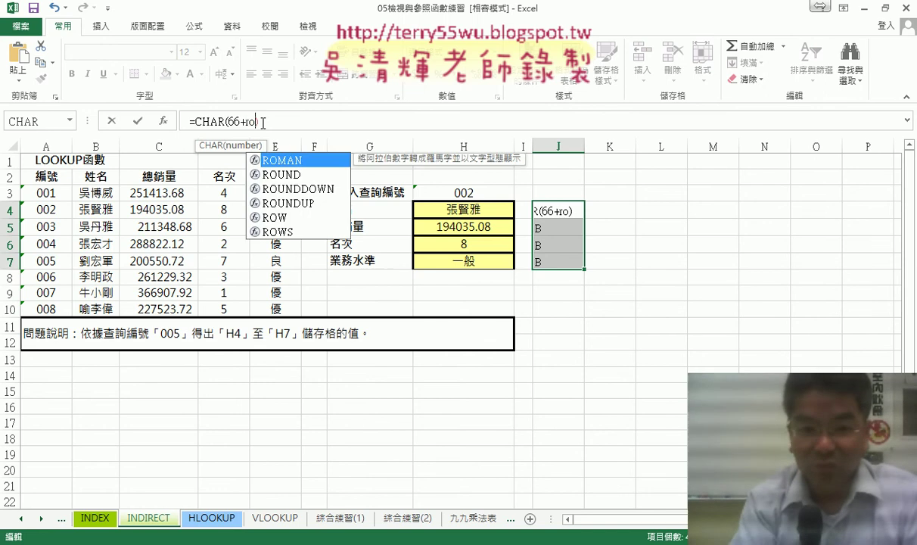
text(w()
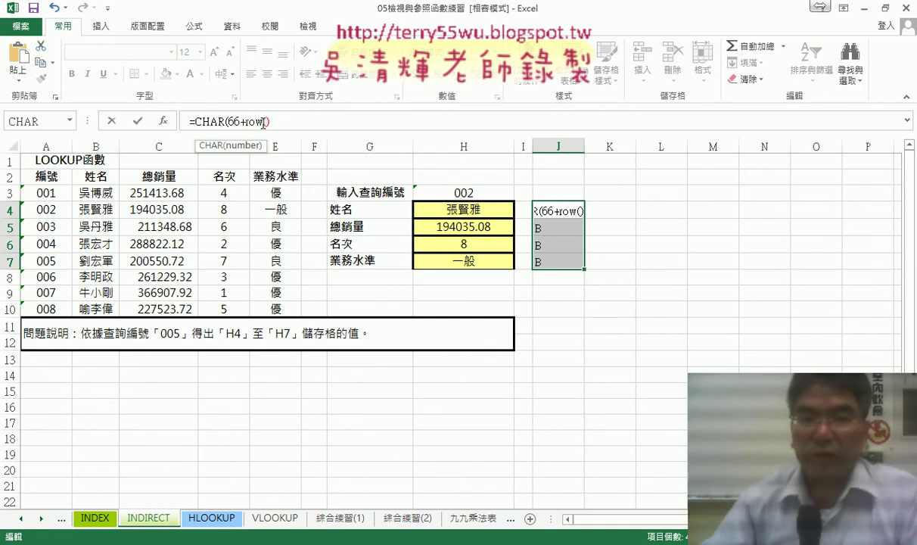
text())
click(271, 122)
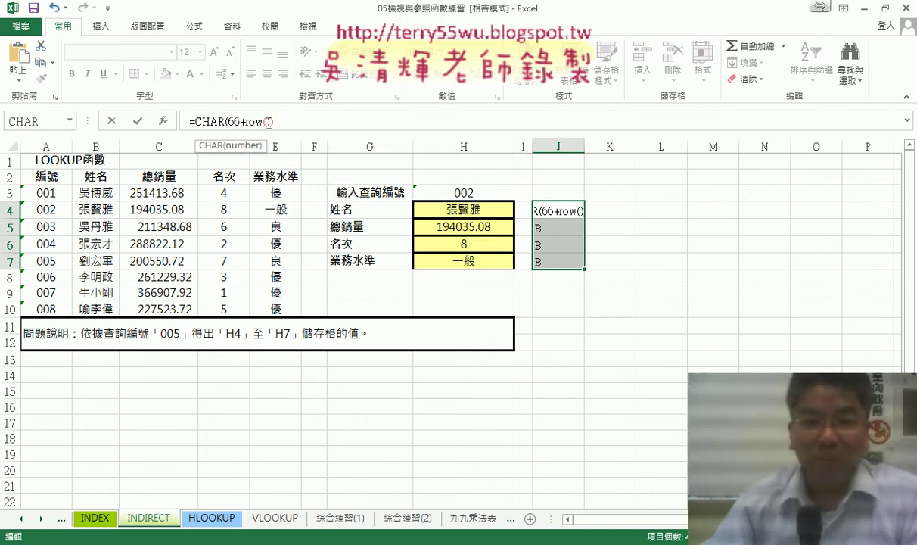
drag(268, 122, 247, 119)
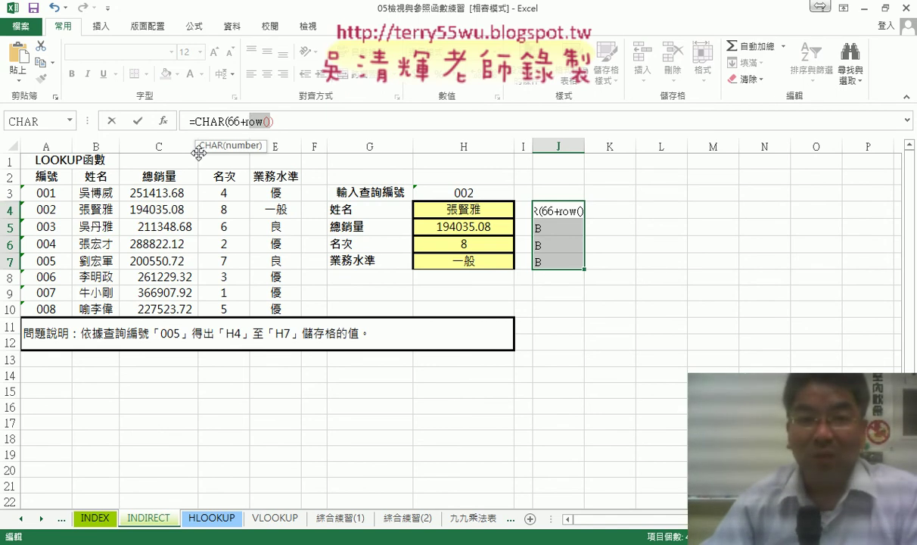
click(236, 121)
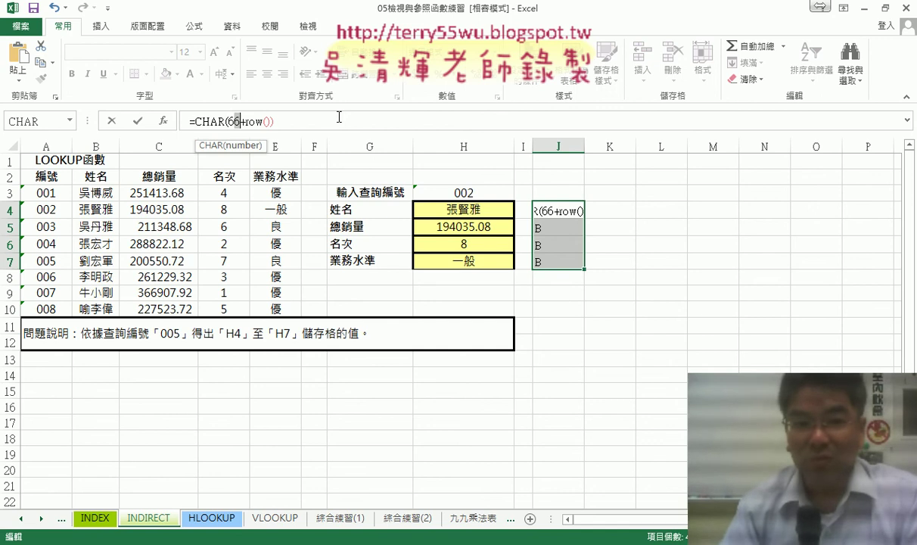
key(BackSpace)
text(2)
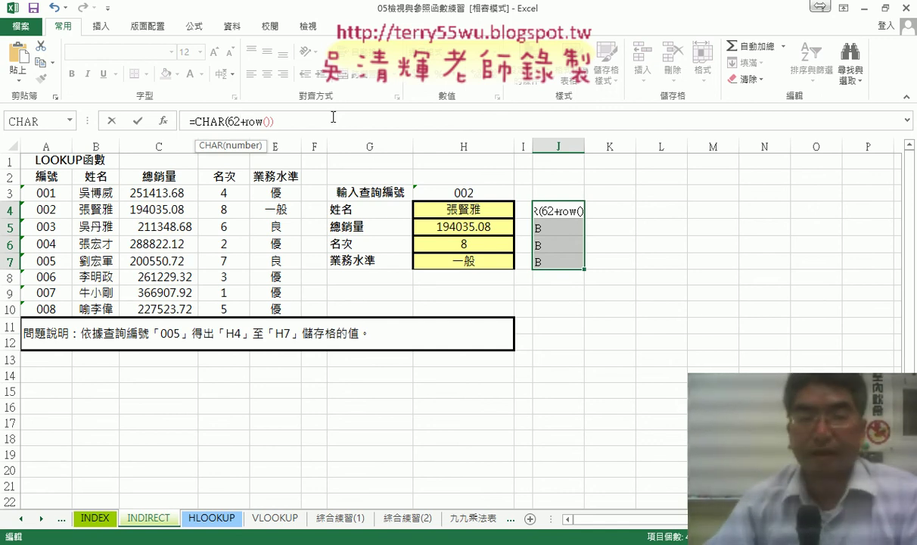
key(Return)
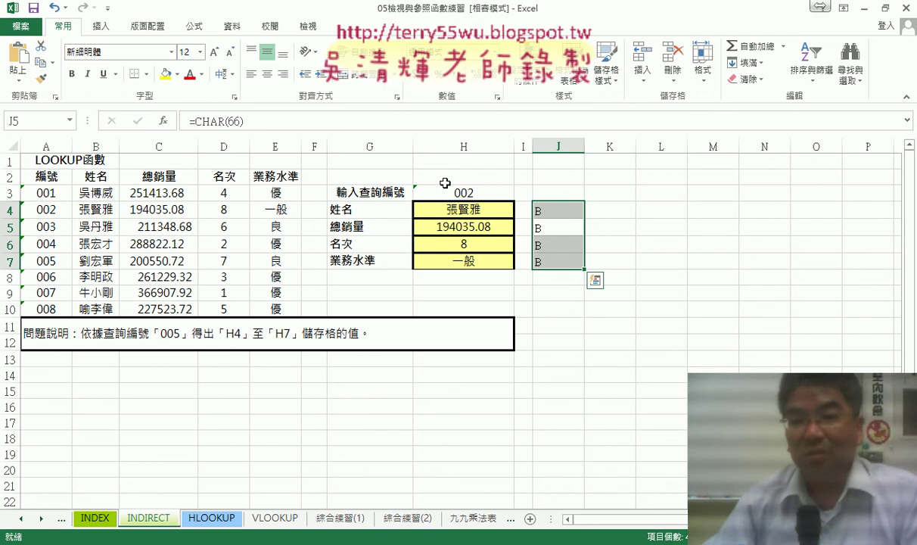
click(560, 212)
Step: Fill J4's =CHAR(62+ROW()) down to J7 and compare the J4 and J5 formulas
drag(586, 220, 579, 263)
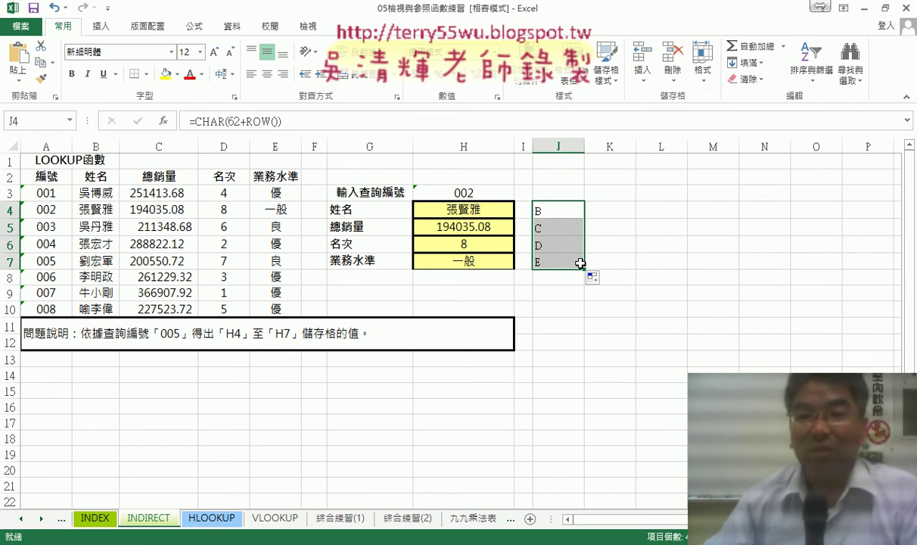
click(558, 232)
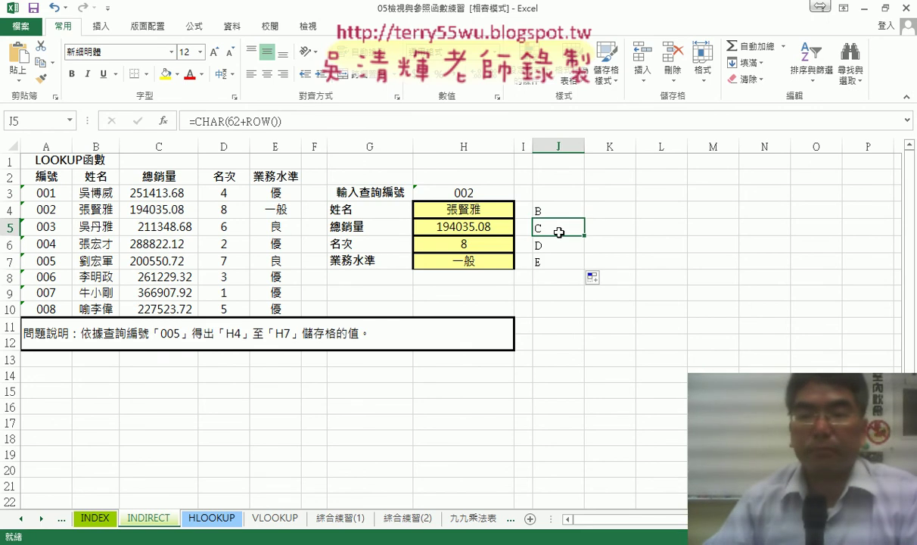
click(559, 211)
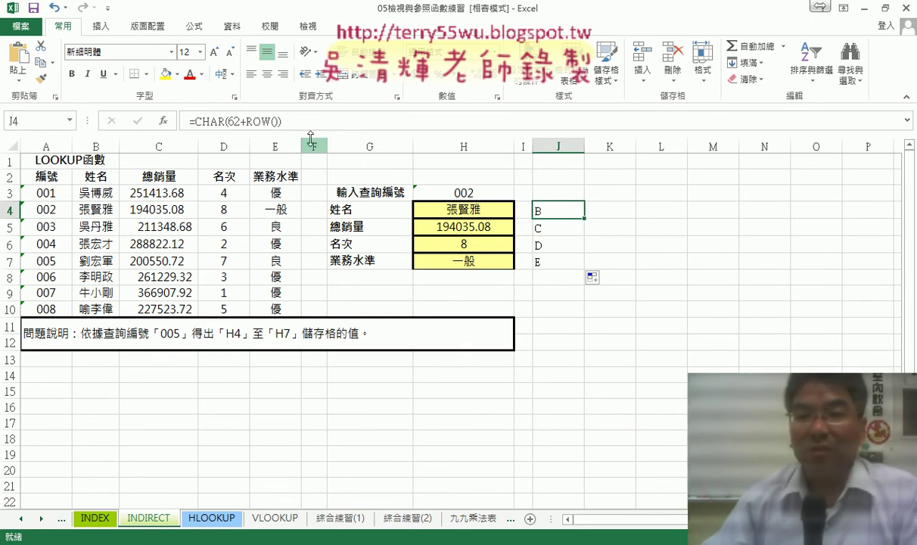
click(558, 226)
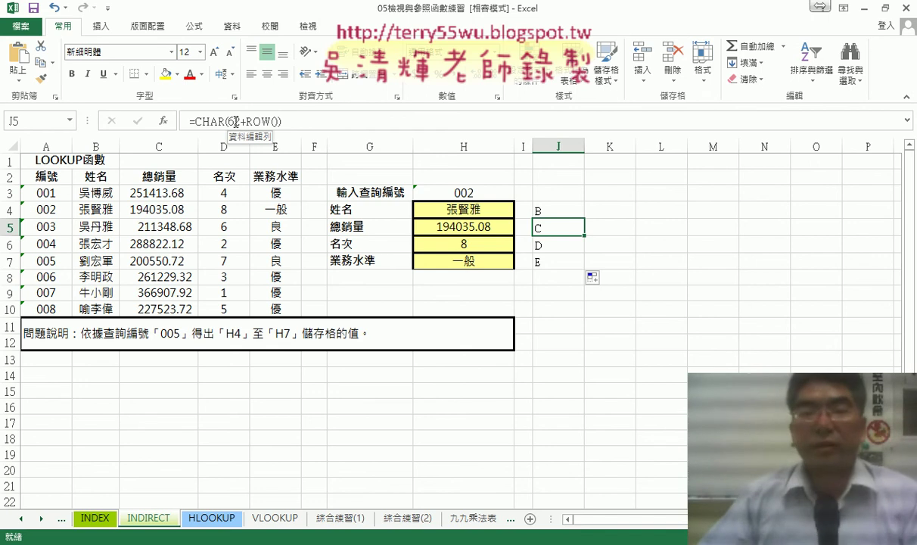
click(568, 212)
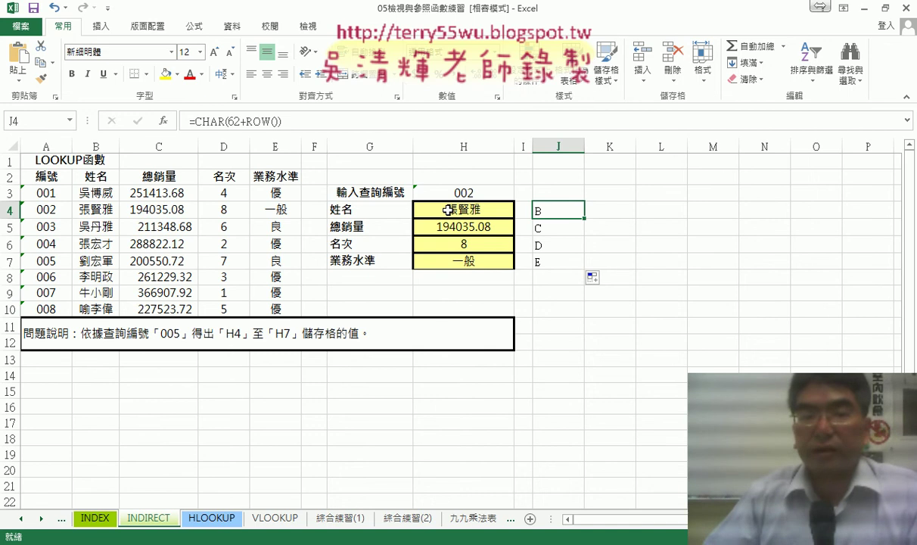
Step: Copy the CHAR(62+ROW()) text from J4's formula bar, leave J4 unchanged, and select H4
click(281, 121)
drag(281, 121, 195, 121)
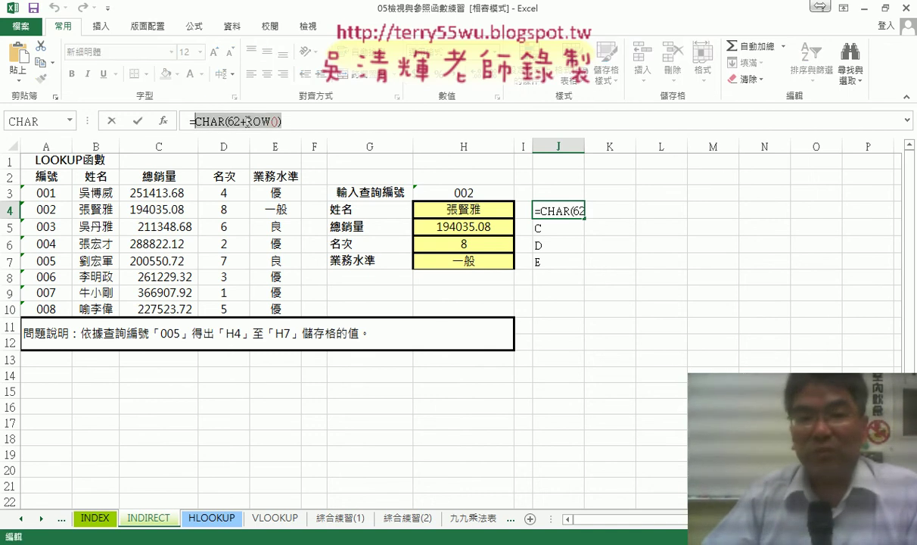
right_click(247, 121)
click(261, 144)
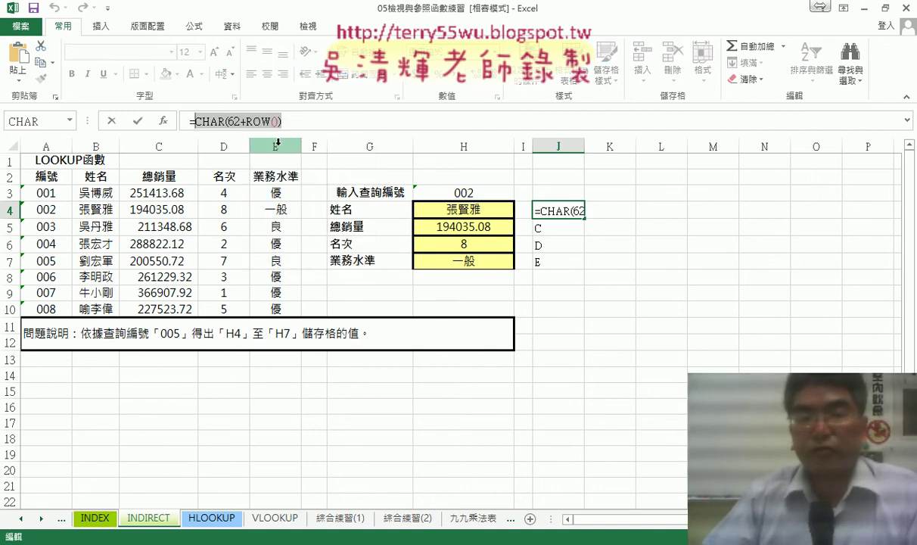
click(111, 121)
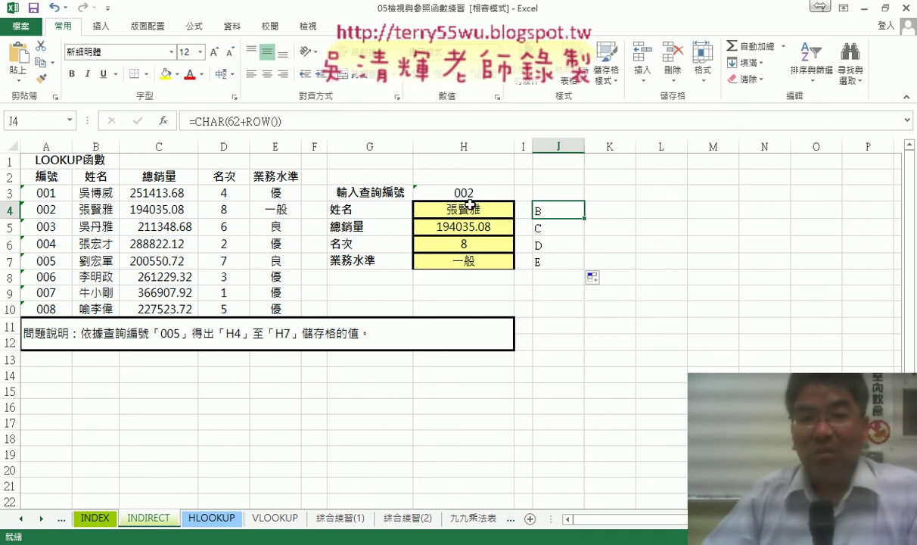
click(471, 208)
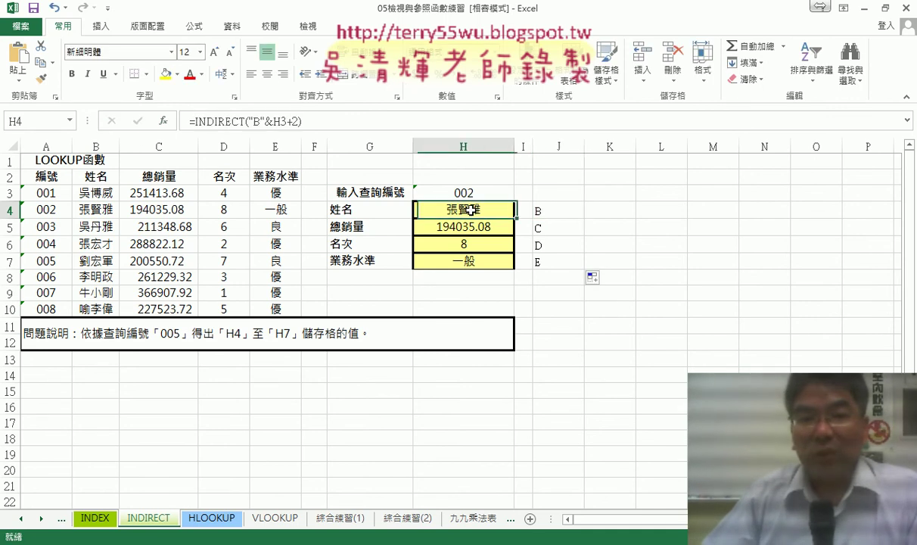
Step: Replace the fixed "B" in H4's INDIRECT with CHAR(62+ROW()) and fill it to H7, getting #VALUE!
double_click(249, 121)
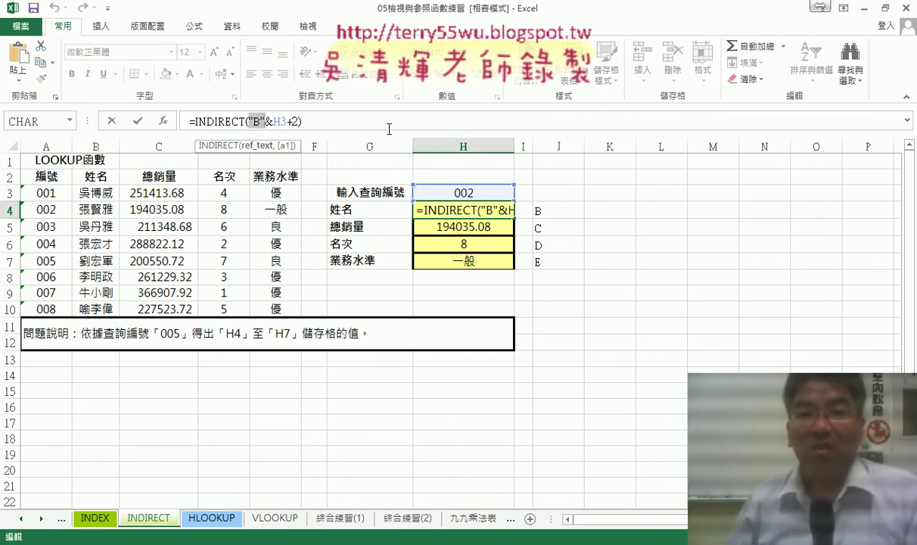
text(CHAR(62+ROW())
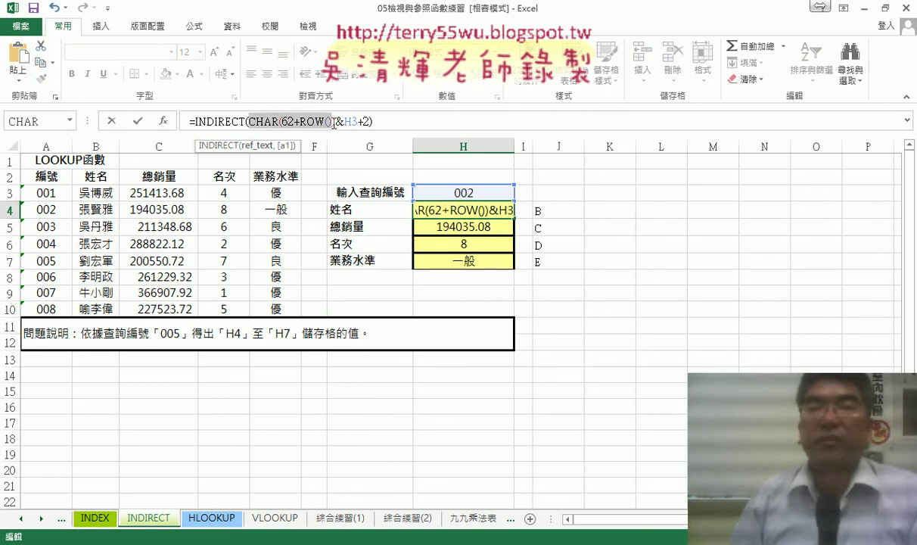
drag(248, 121, 338, 123)
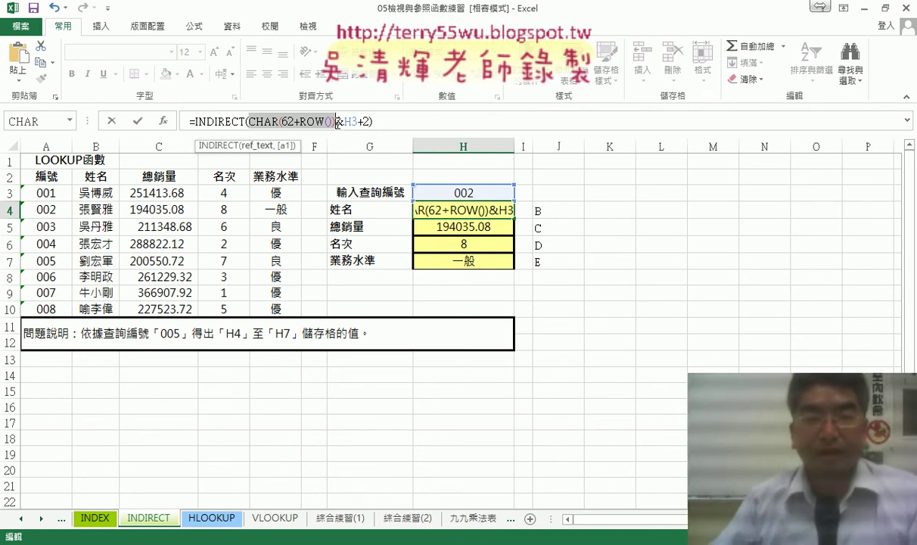
click(138, 123)
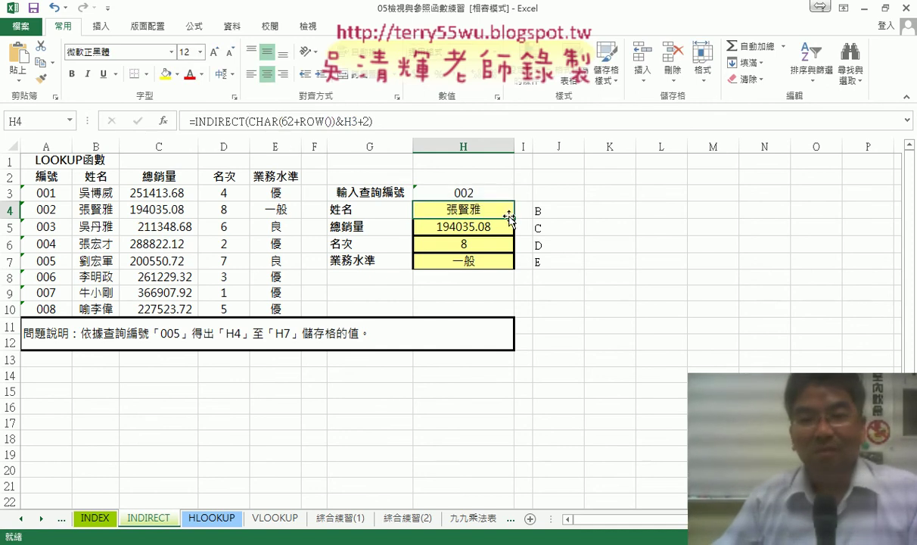
drag(513, 218, 507, 263)
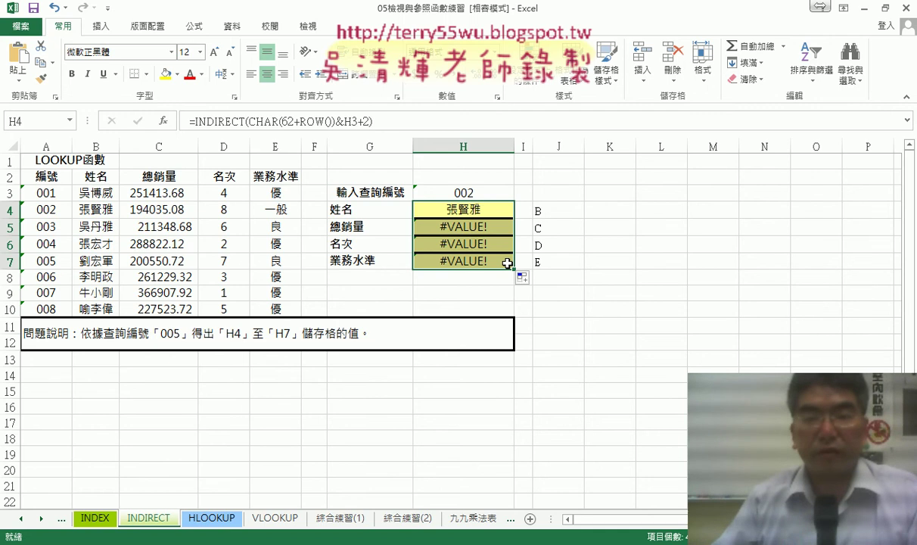
click(484, 214)
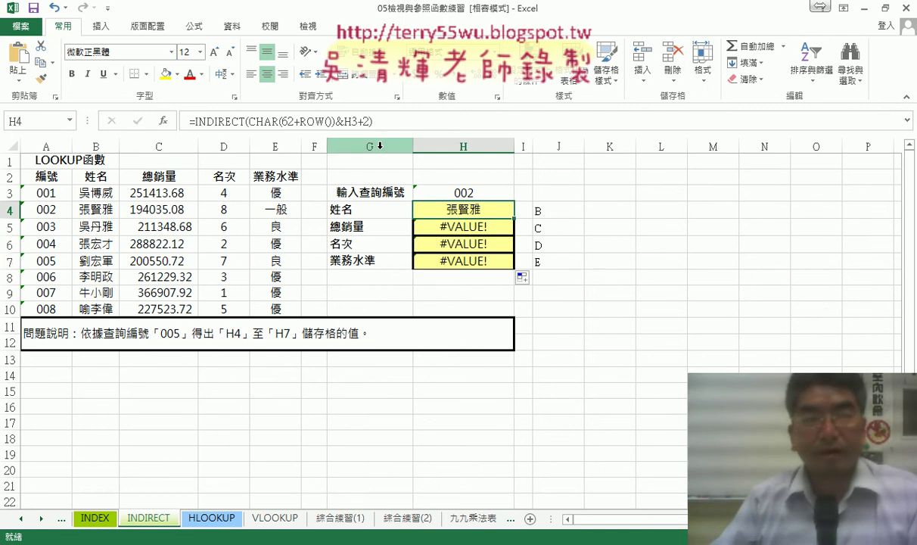
Step: Anchor H4's ID reference as H$3 and refill H4:H7 to return record 002's details
click(351, 121)
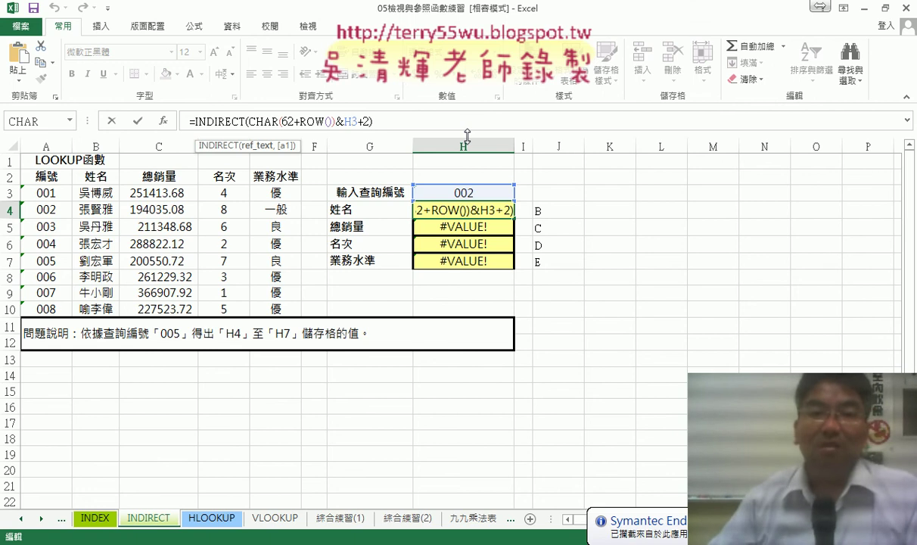
text($)
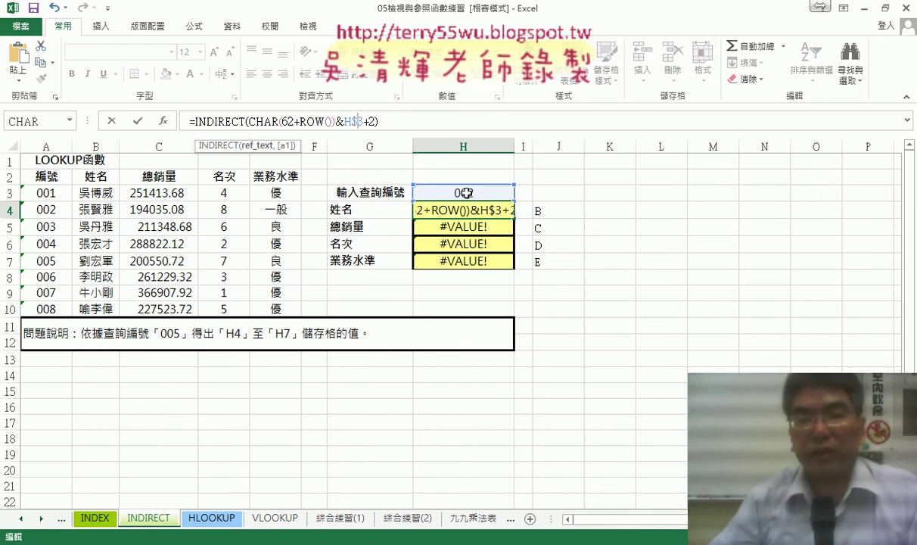
click(137, 121)
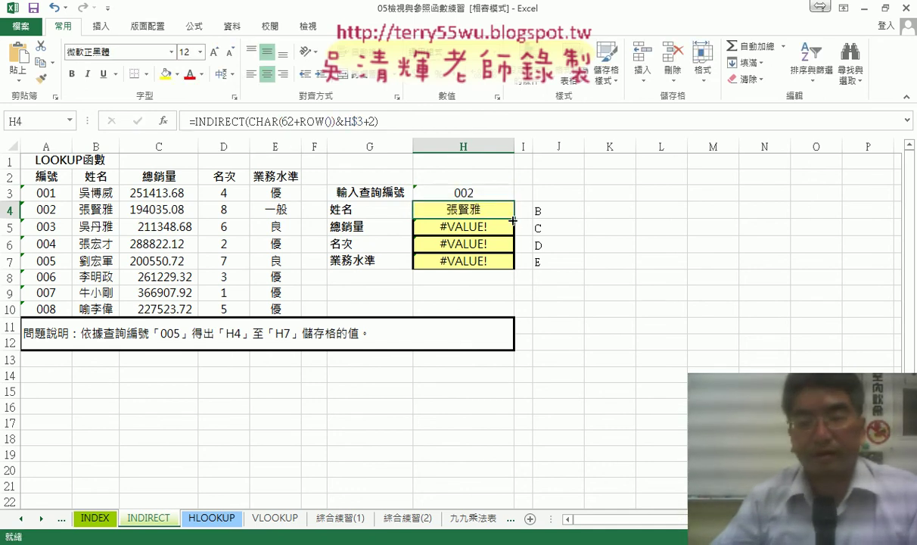
drag(514, 220, 512, 269)
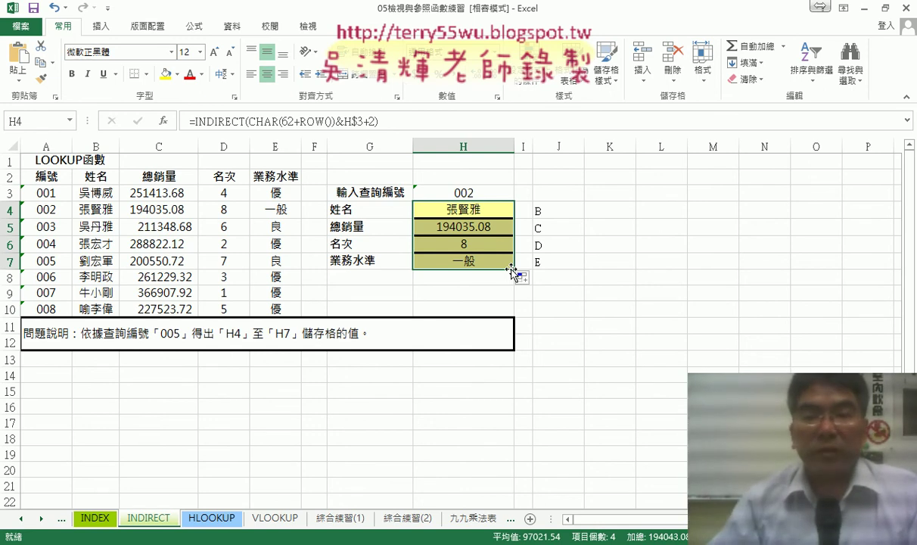
double_click(462, 209)
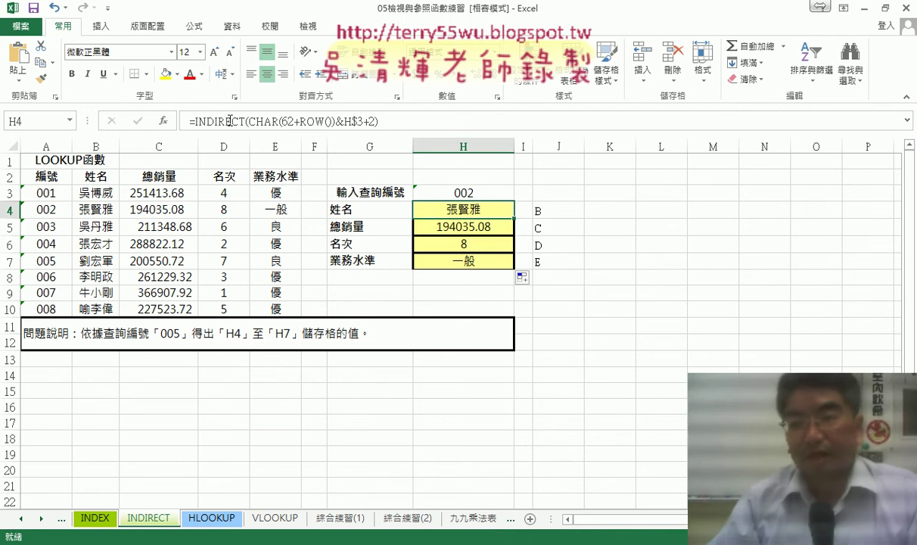
key(shift+F3)
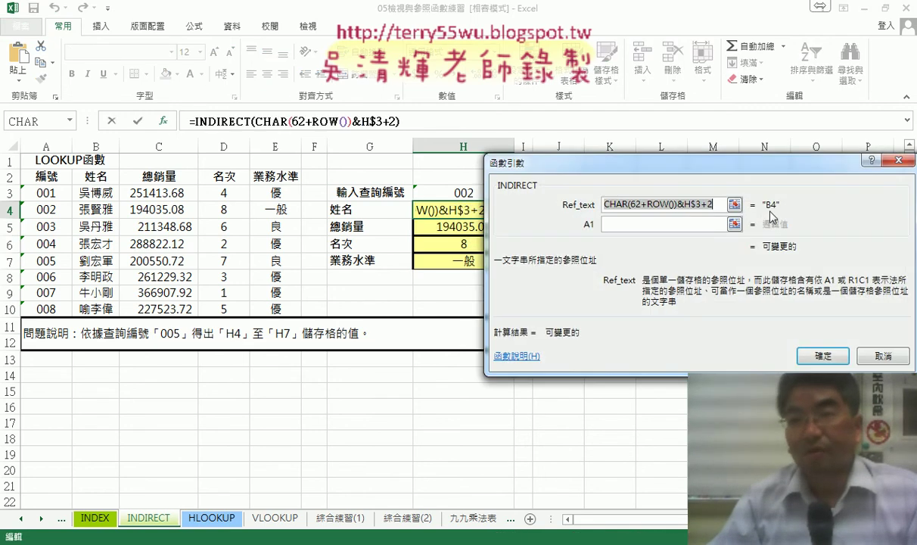
key(End)
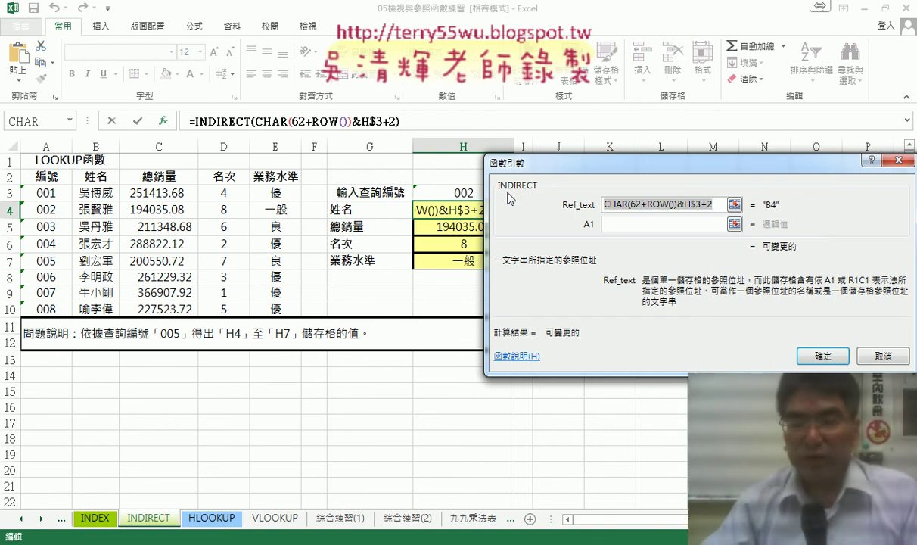
click(882, 355)
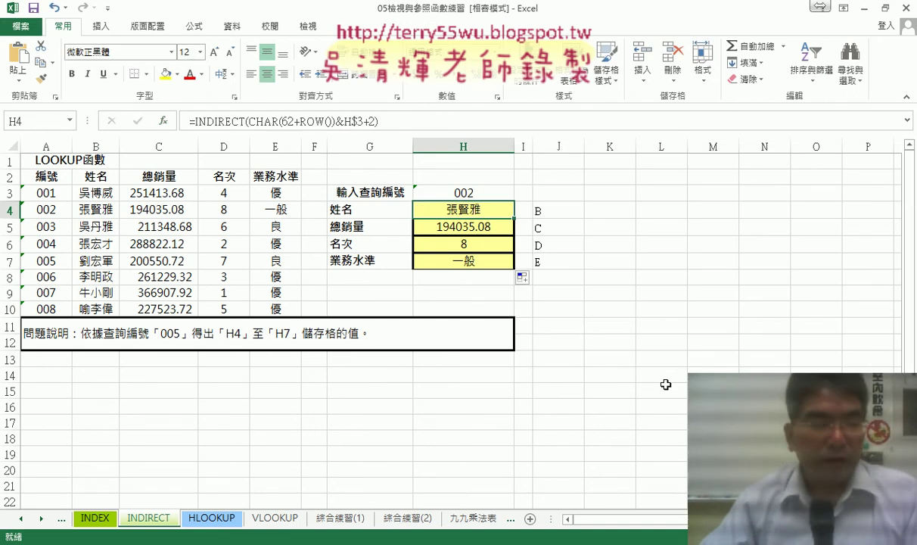